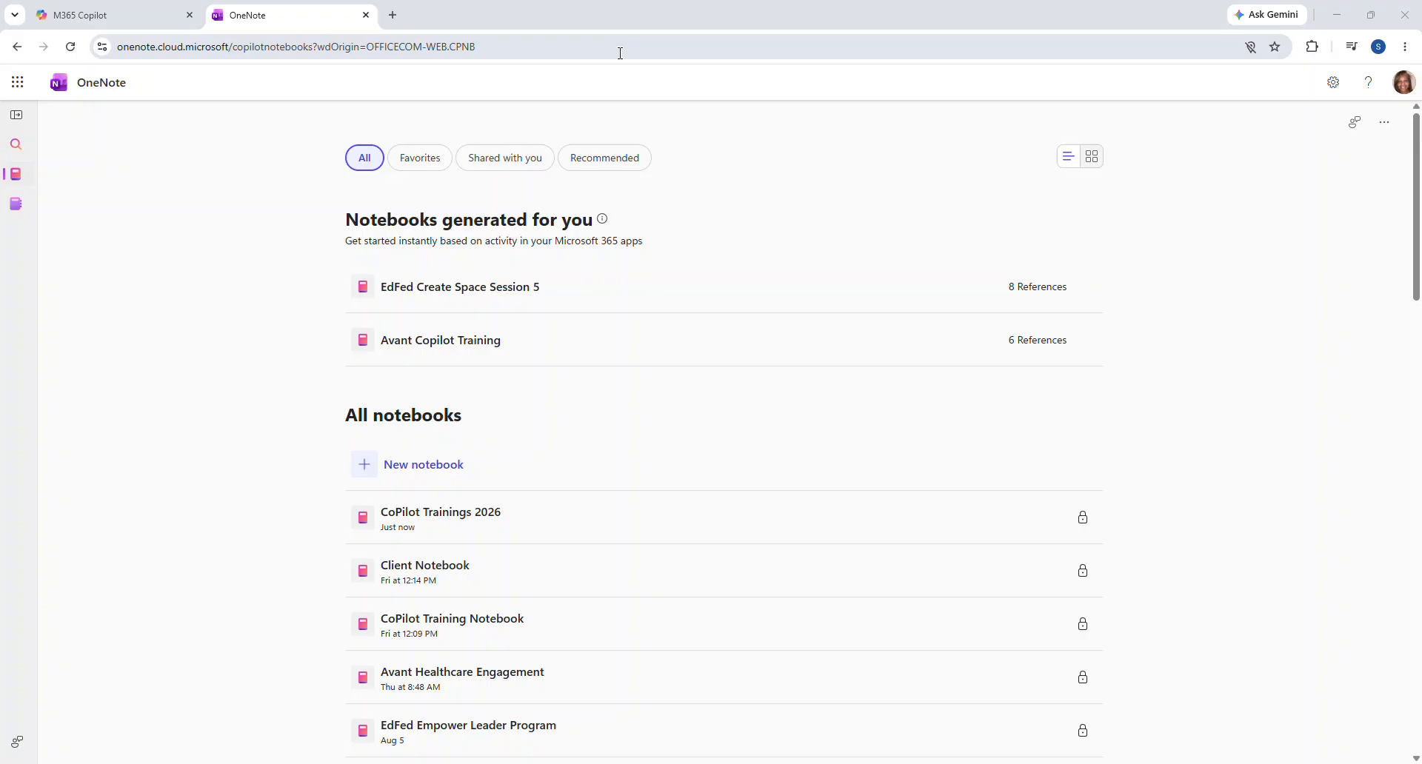
Move between the Copilot chat, the Microsoft 365 app list and the OneNote notebooks list
left_click(165, 21)
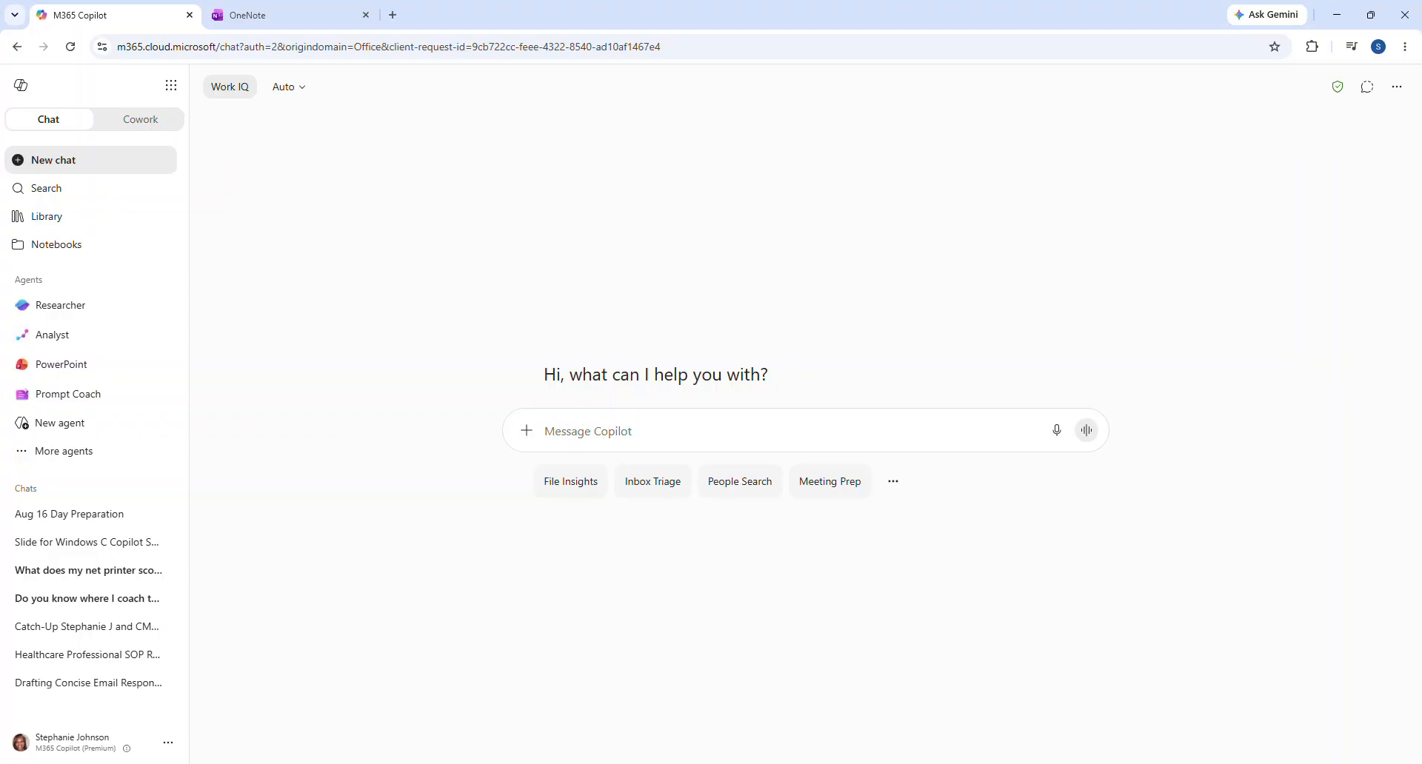
left_click(174, 87)
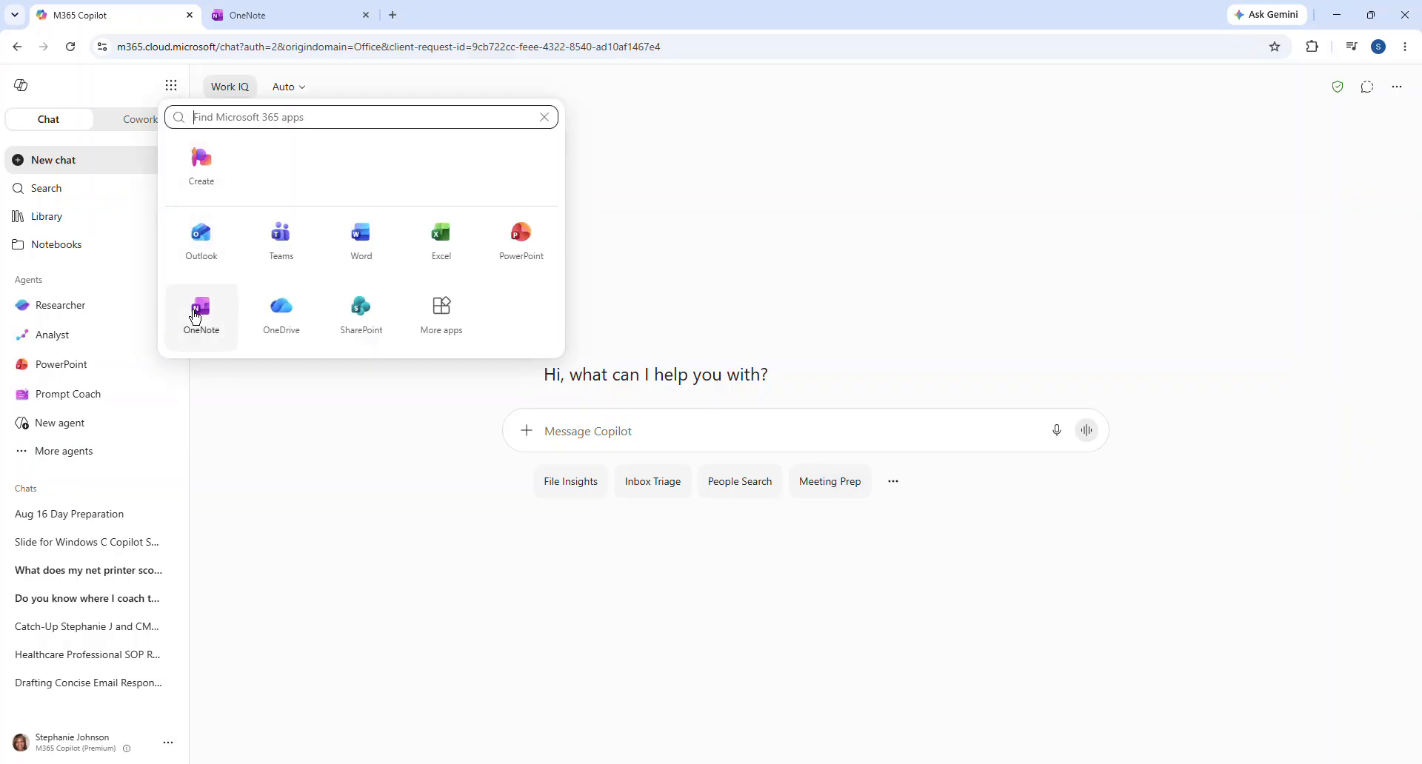
left_click(240, 15)
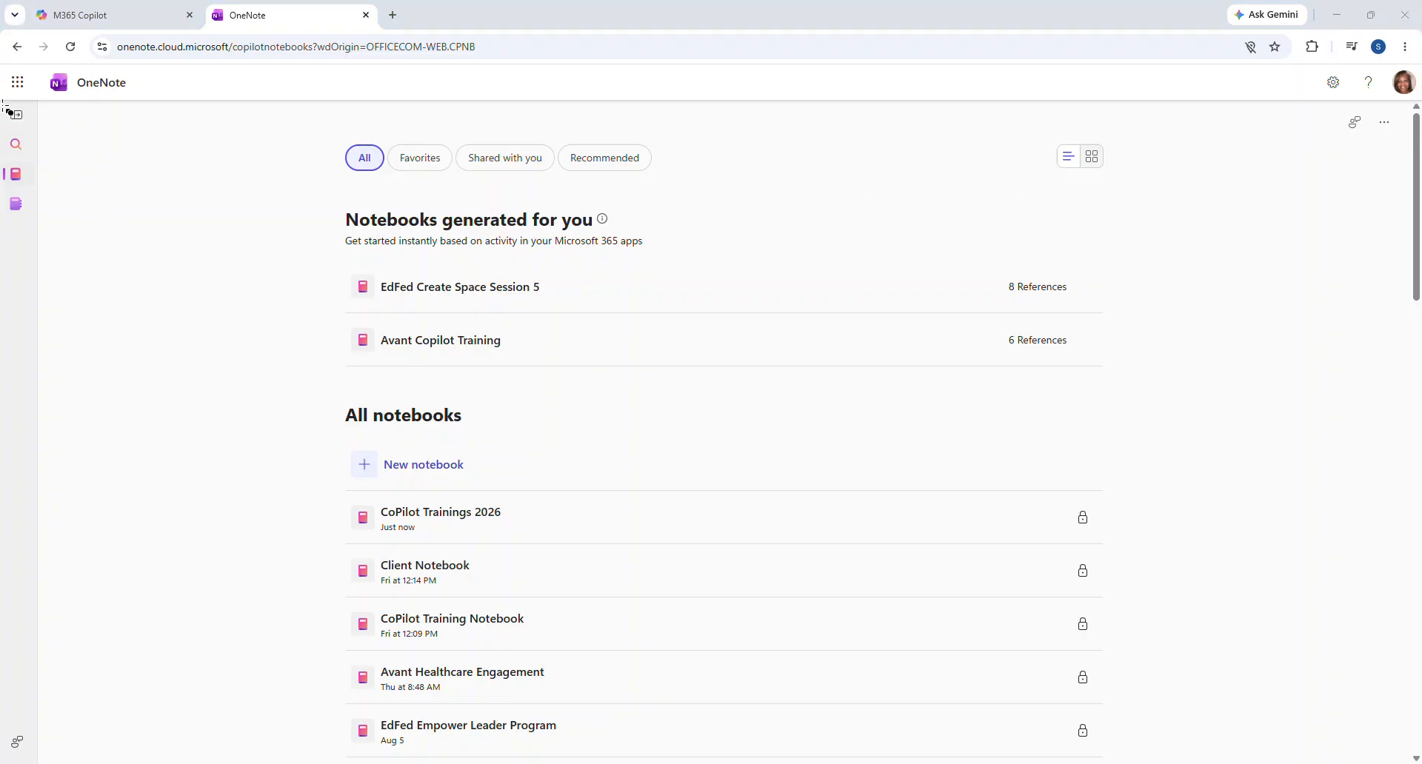
Open the CoPilot Demo notebook from the sidebar Notebooks flyout
mouse_move(3, 106)
left_mouse_down()
mouse_move(38, 125)
mouse_move(54, 198)
mouse_move(35, 237)
left_mouse_up()
mouse_move(14, 178)
mouse_move(9, 217)
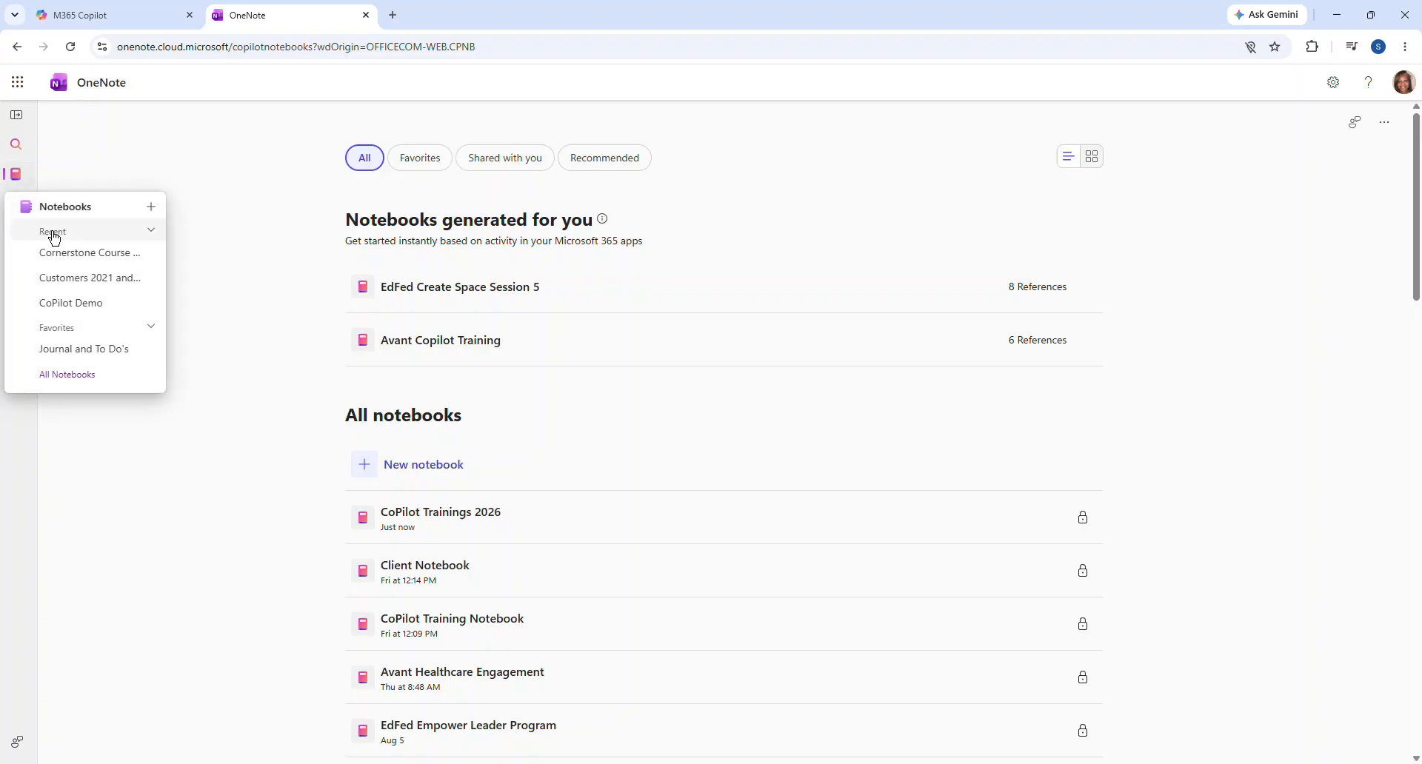
left_click(80, 305)
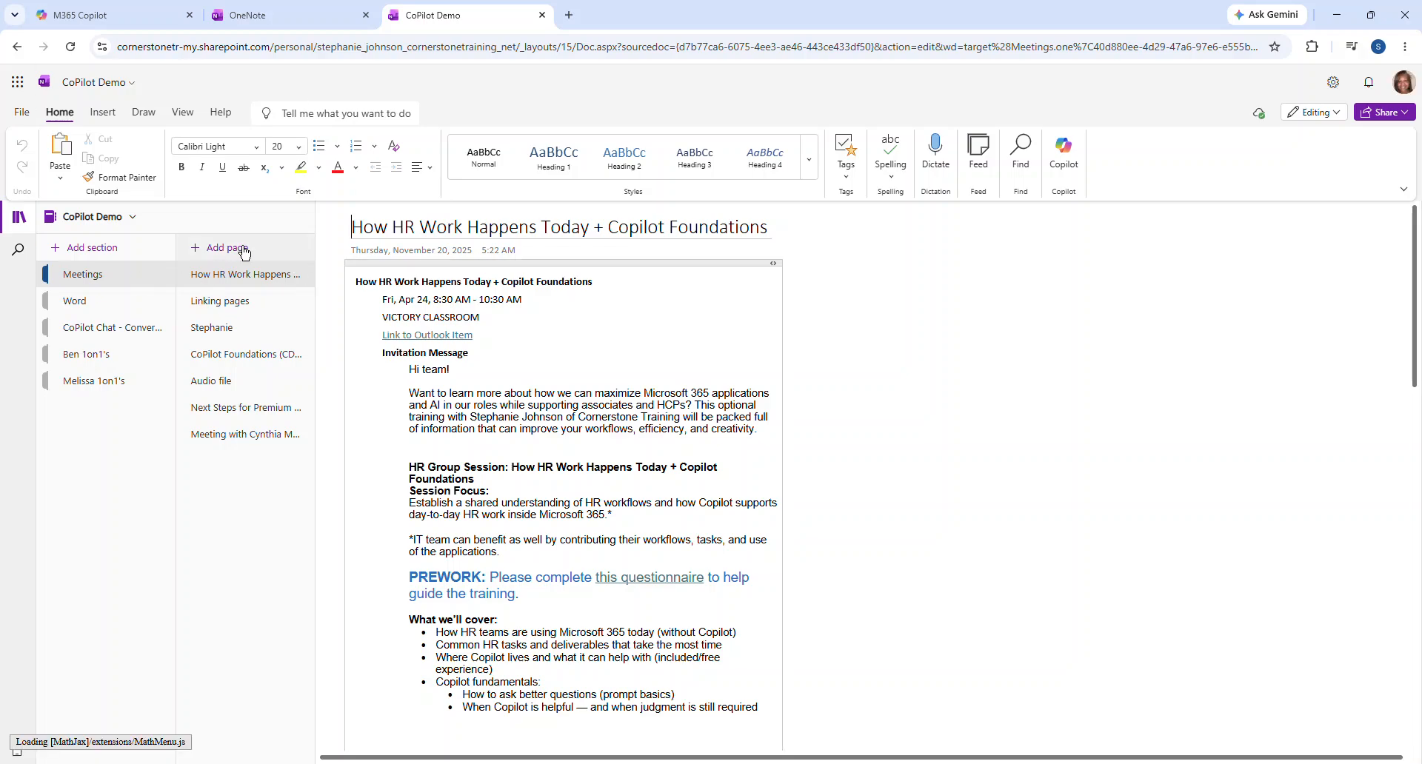
Go from the Word section to CoPilot Chat - Conversations and add an untitled blank page there
left_click(75, 302)
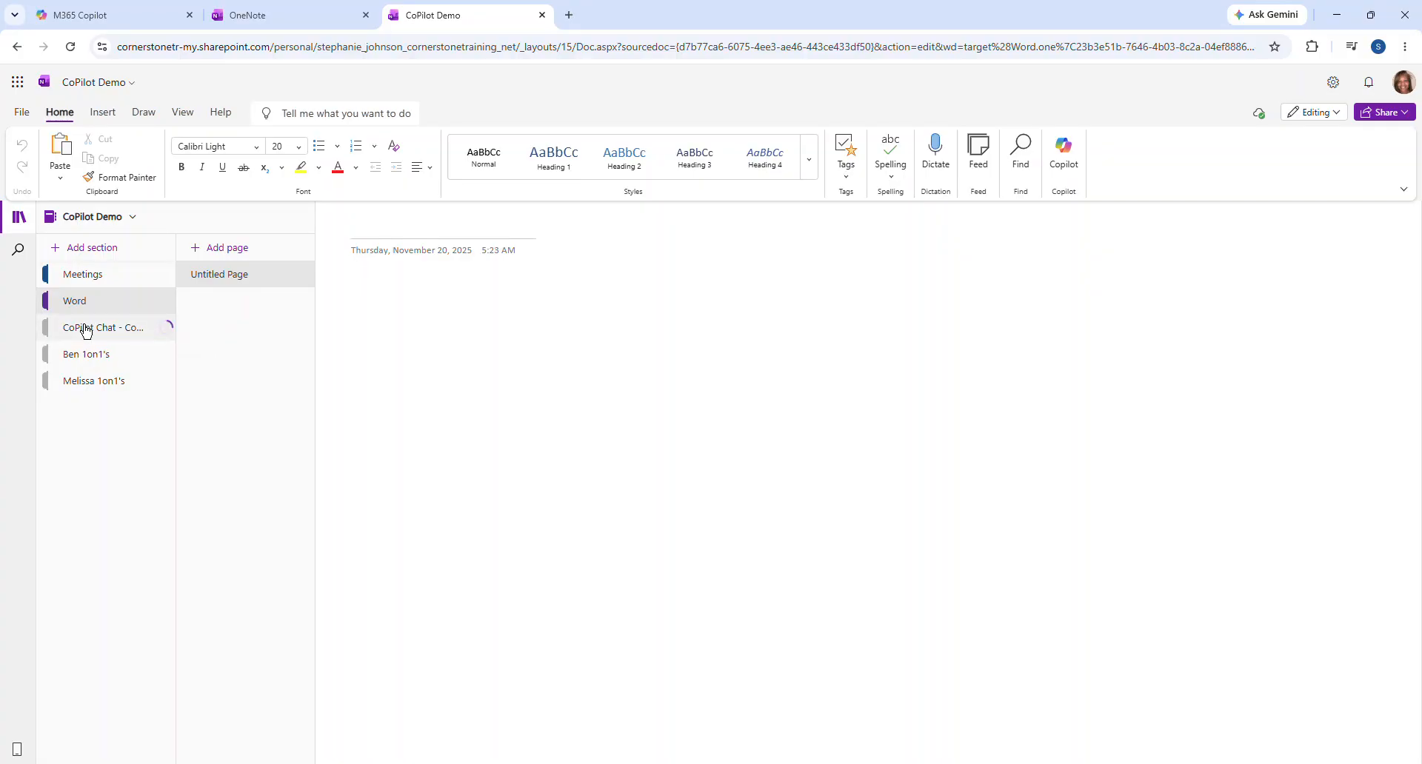
left_click(87, 334)
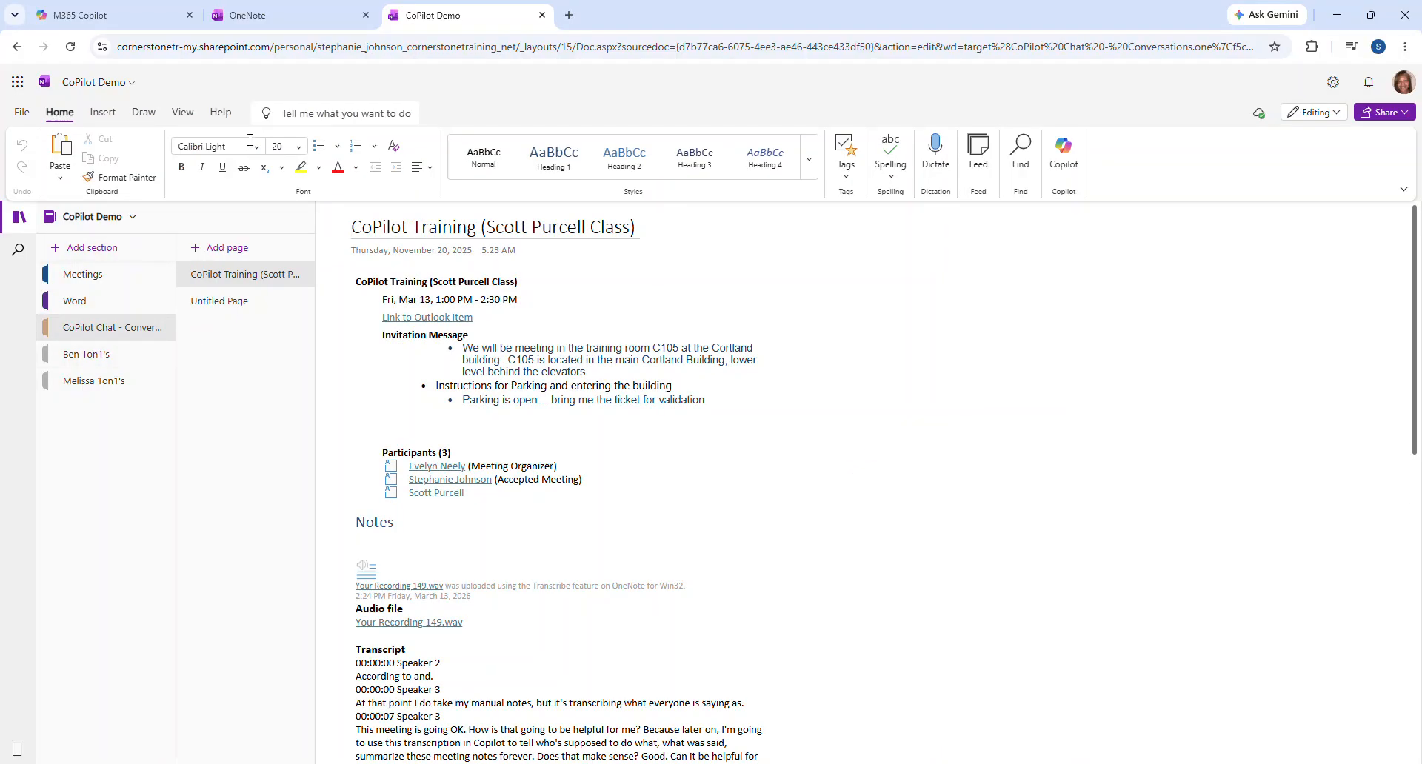
left_click(183, 113)
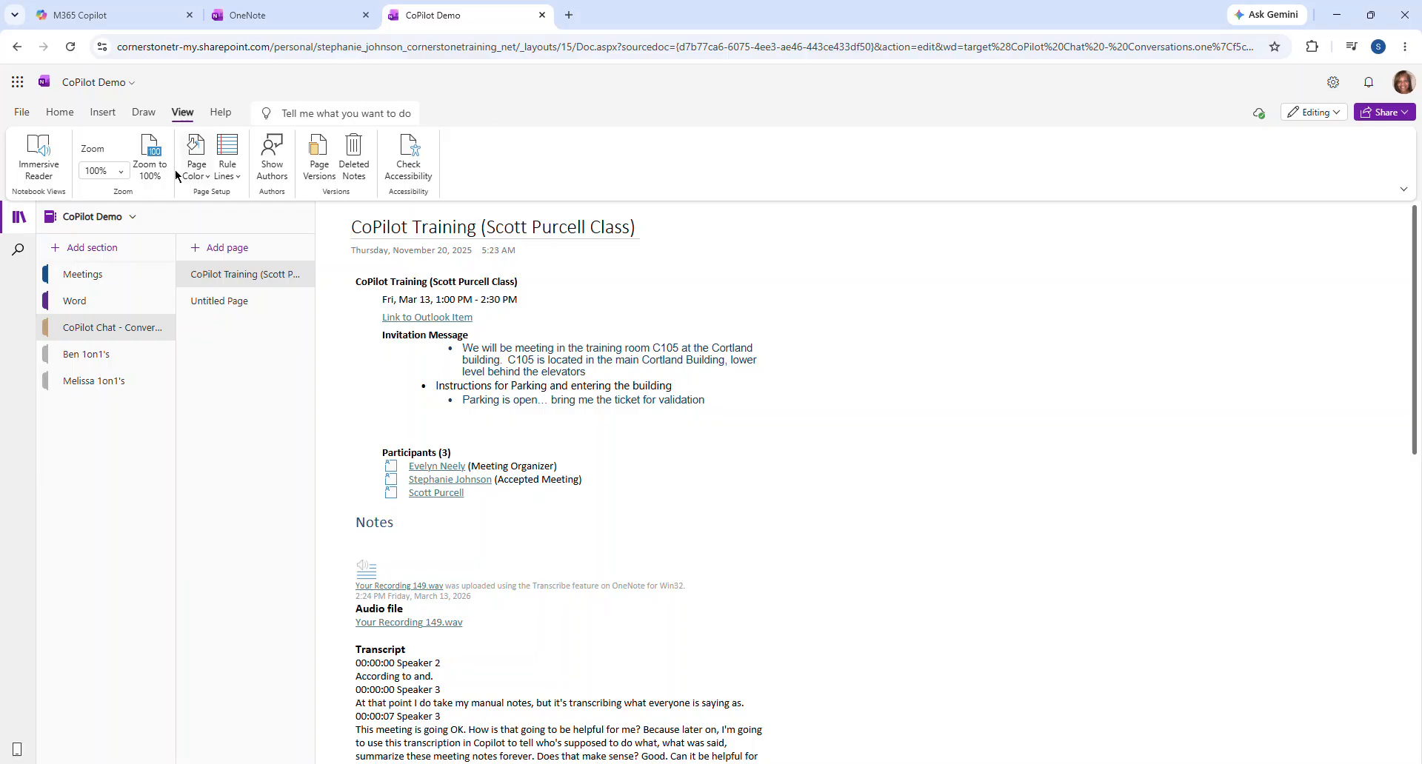
left_click(73, 118)
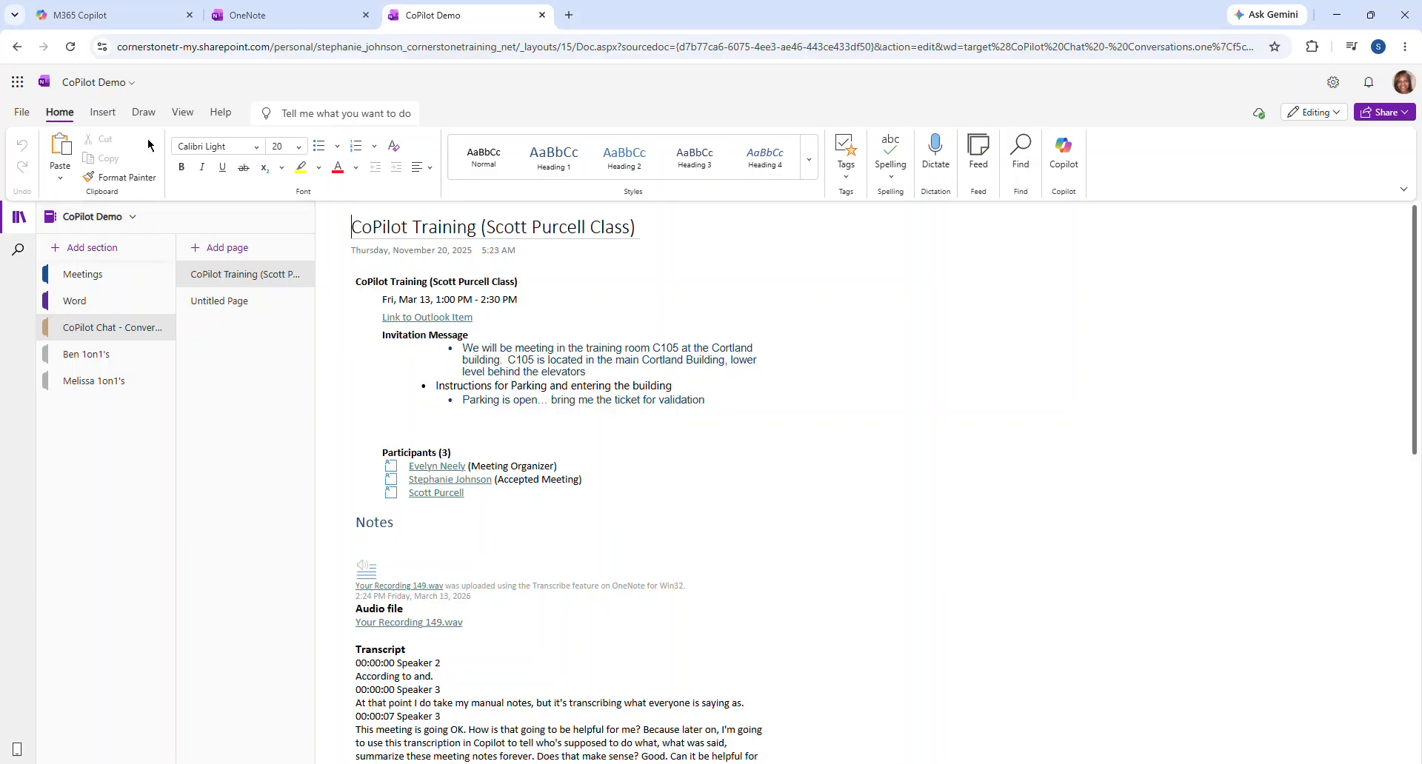
left_click(232, 252)
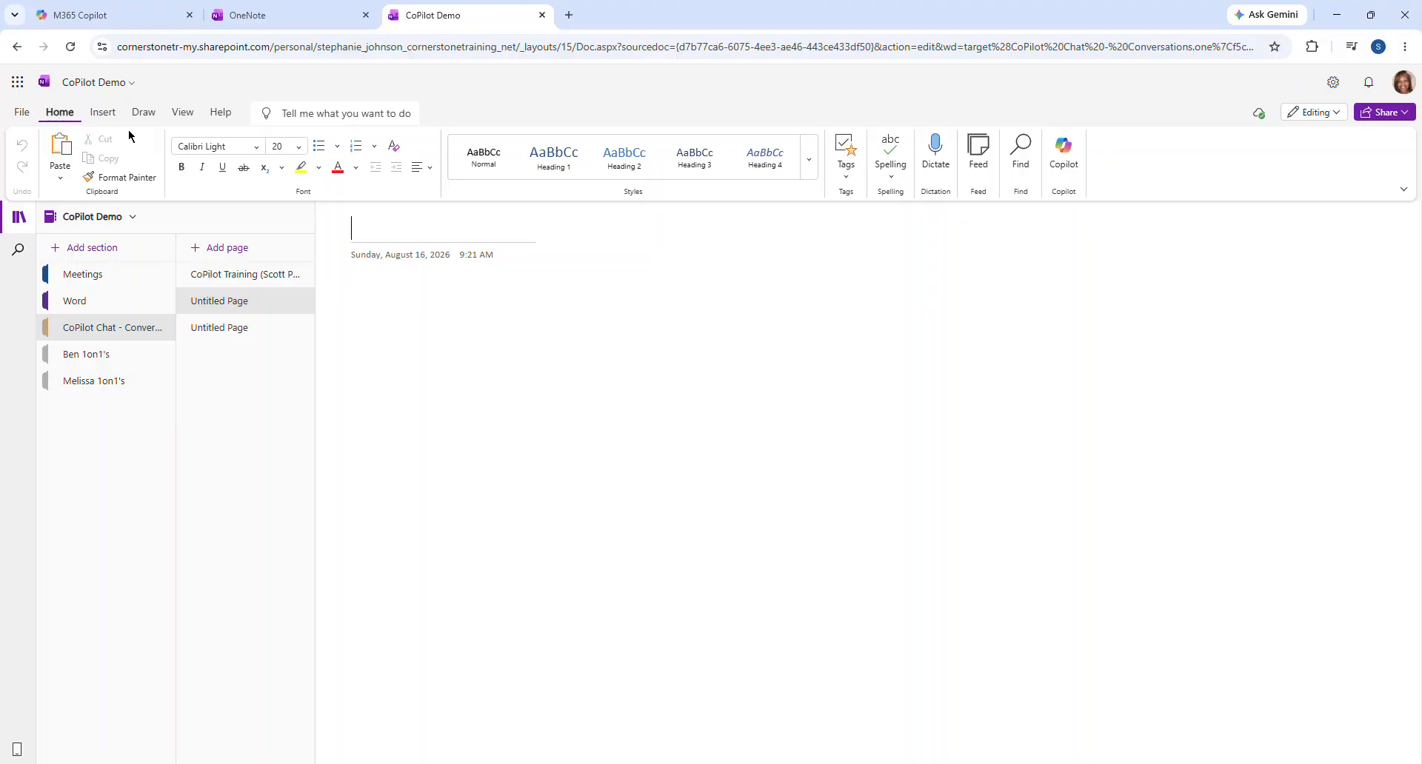
Insert the Aug 17 HOG - Microsoft CoPilot Training meeting details into the new page
left_click(105, 118)
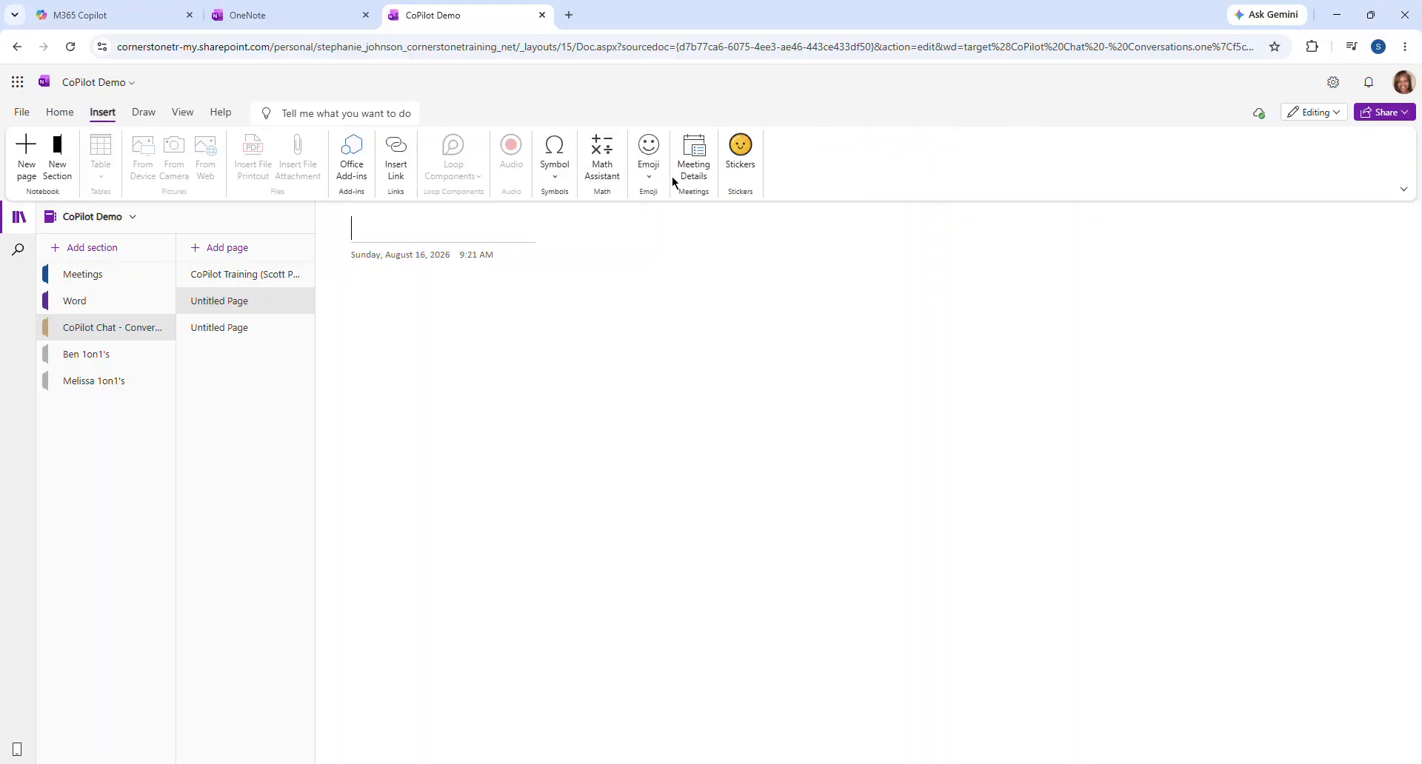
left_click(696, 162)
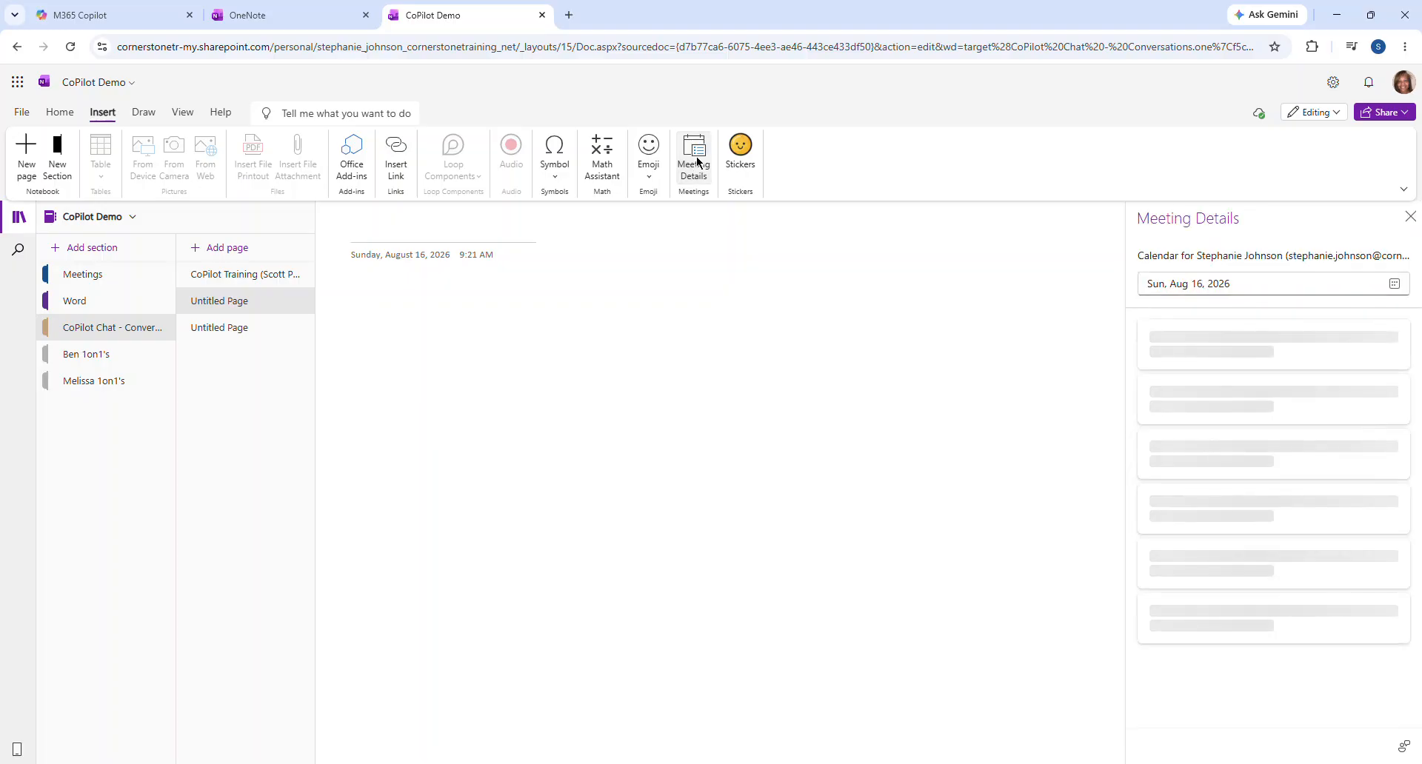
left_click(1288, 551)
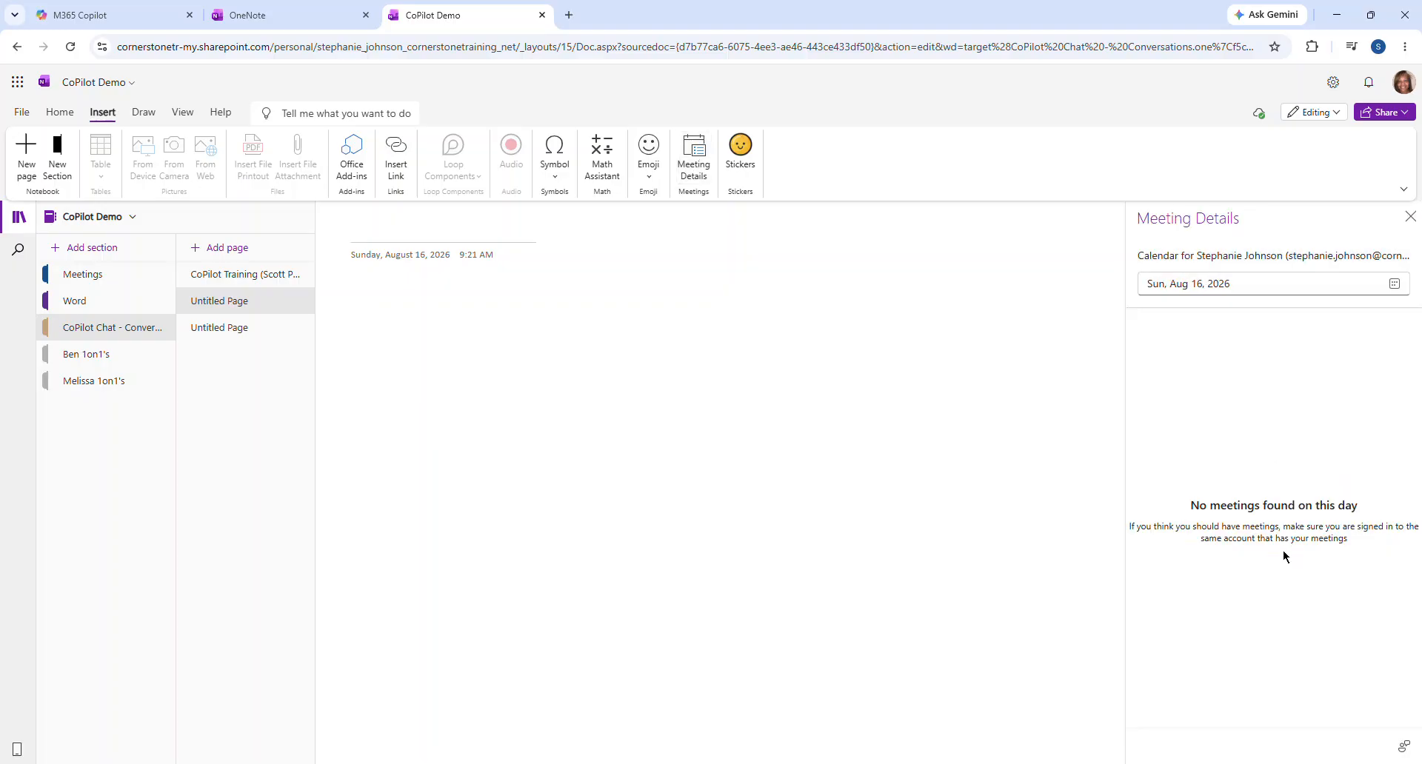
left_click(1394, 284)
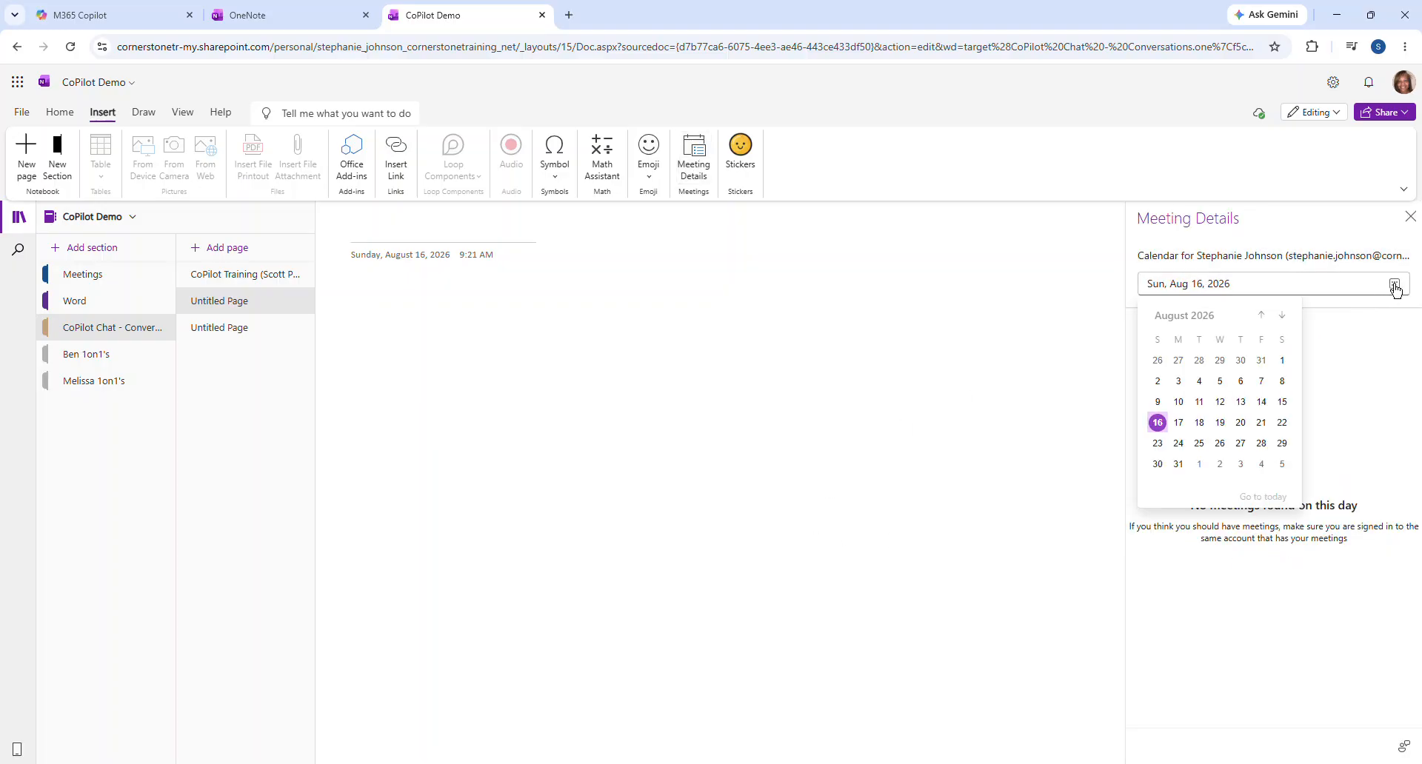
left_click(1178, 422)
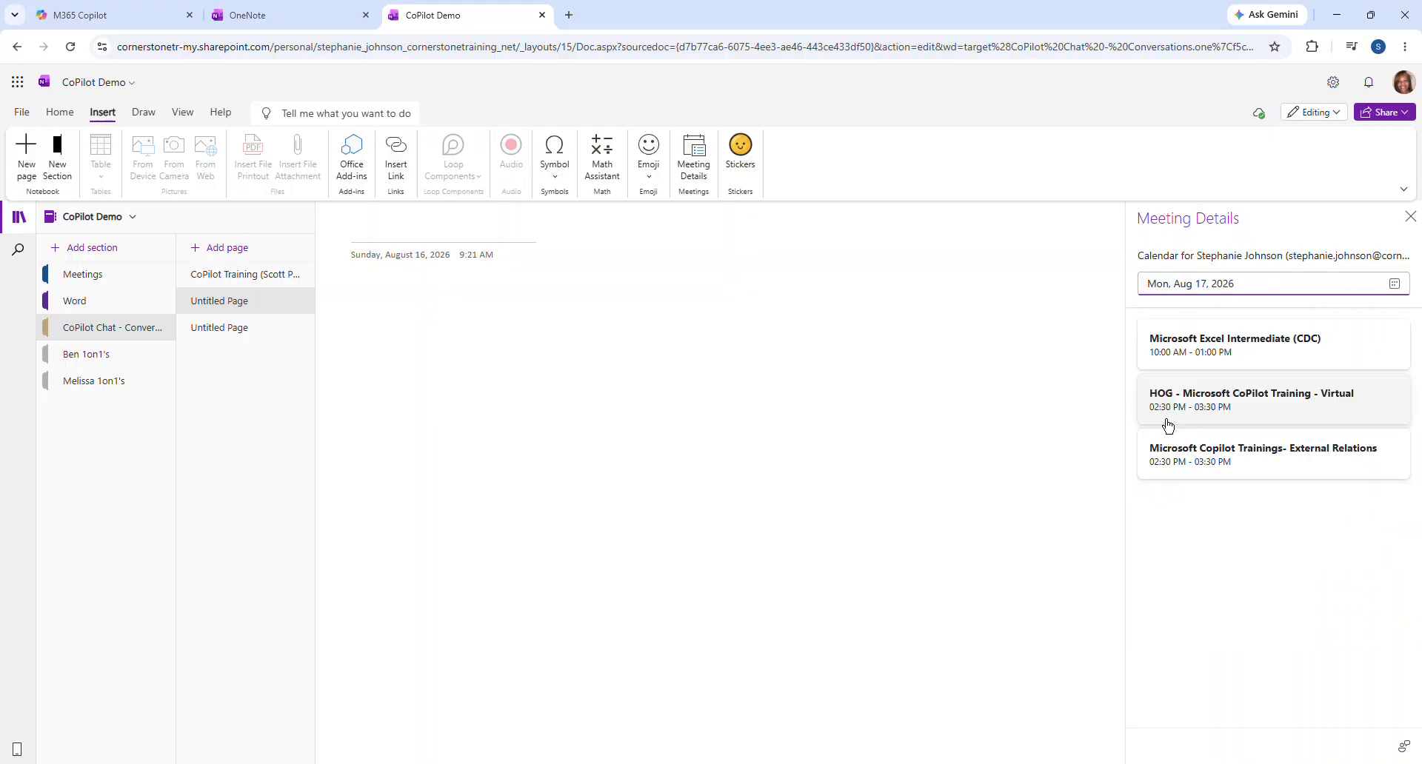
left_click(1286, 409)
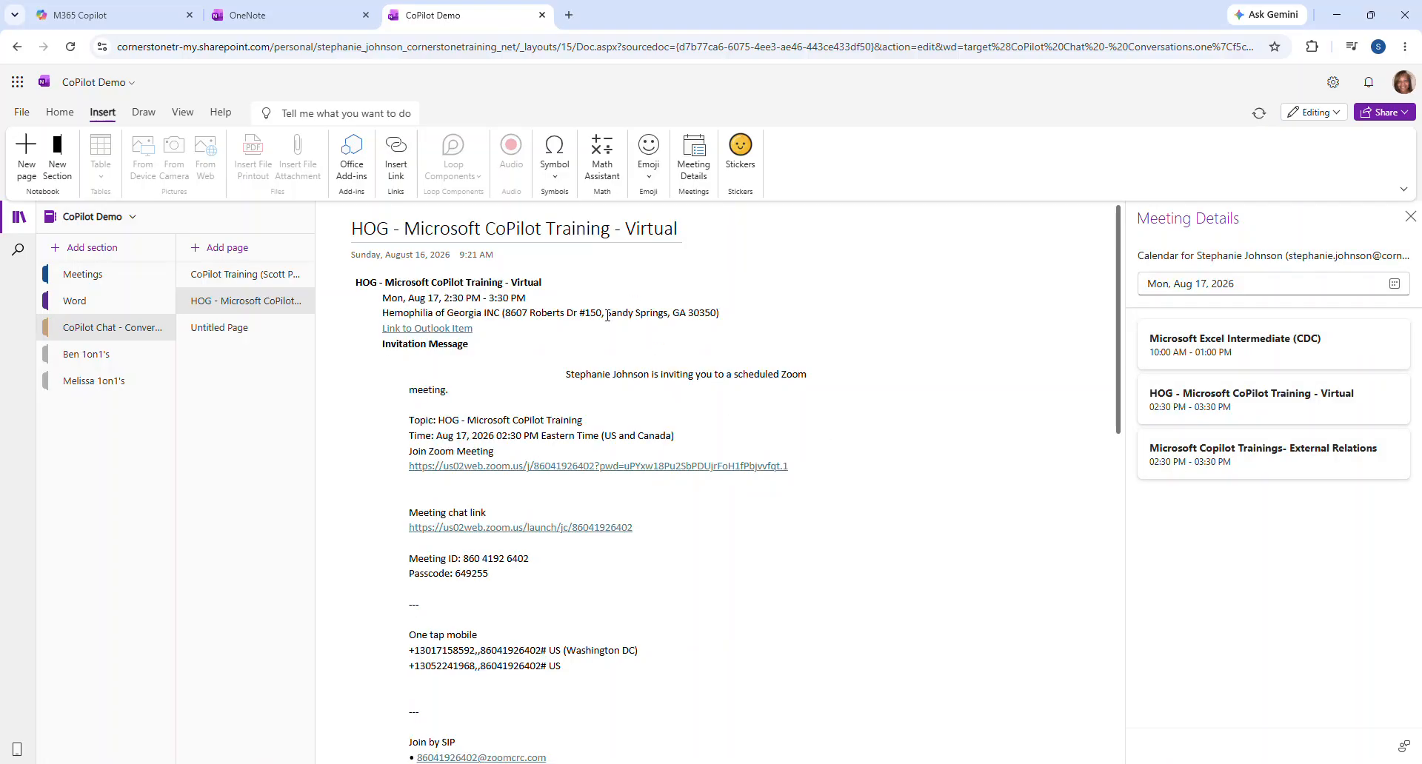
Scroll through the inserted meeting details down to the Notes heading
scroll(626, 326, "down", 3)
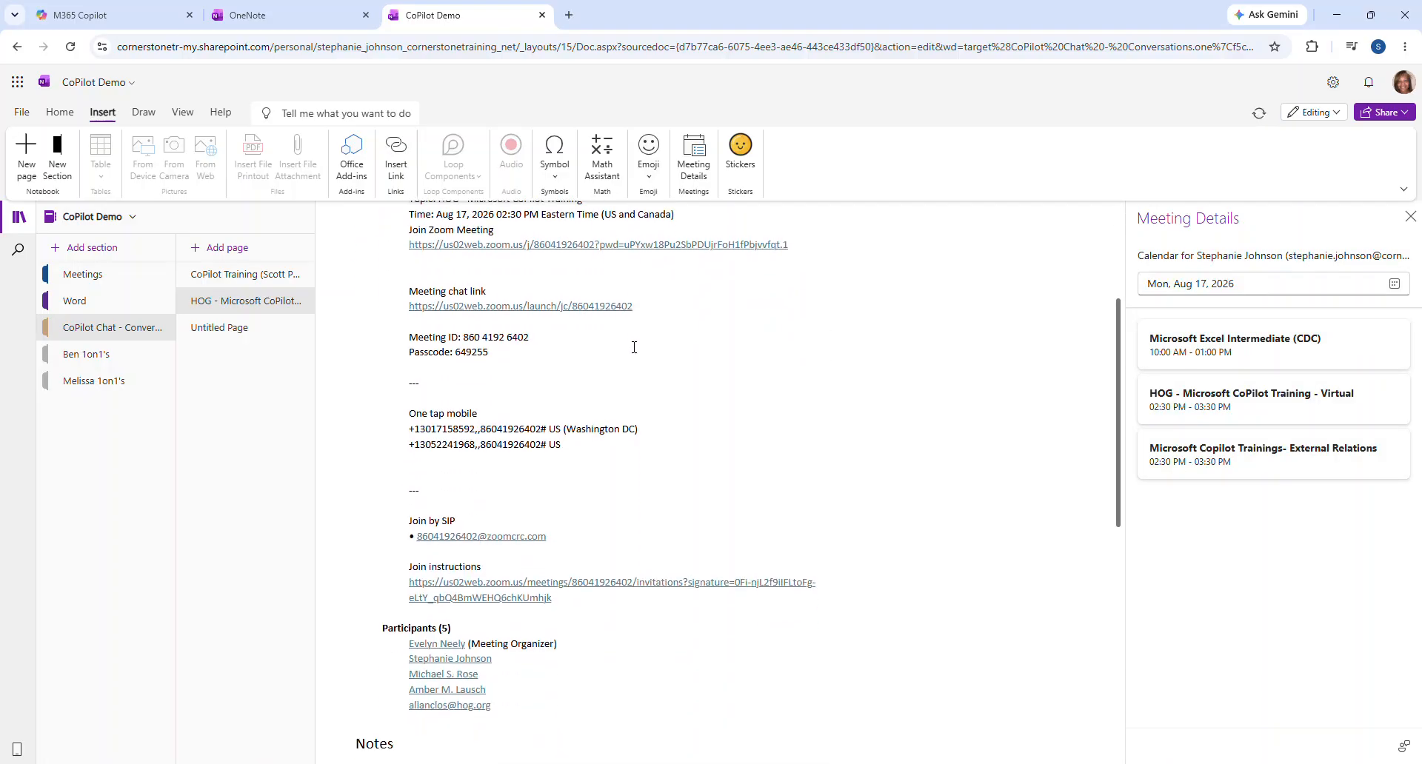
scroll(629, 324, "up", 3)
scroll(628, 326, "down", 5)
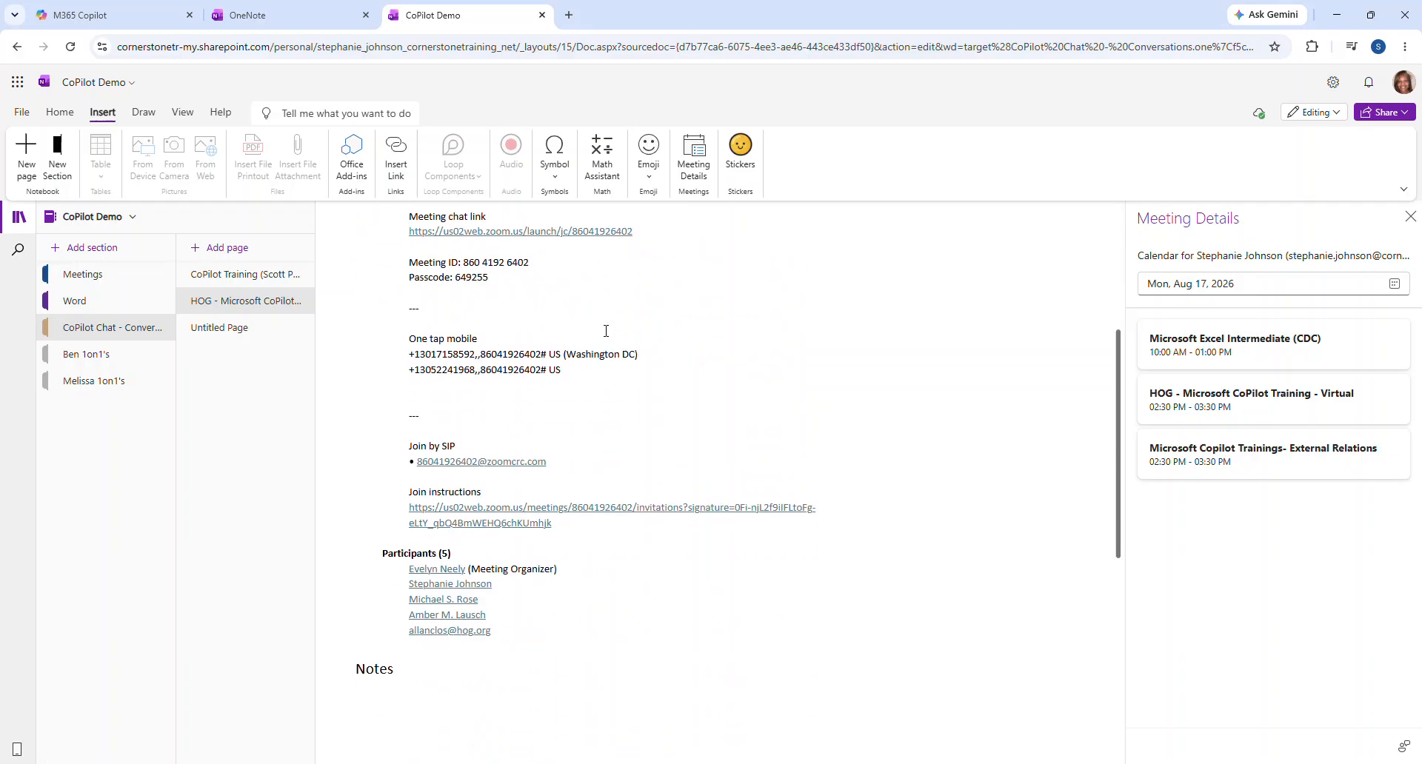
scroll(614, 331, "up", 4)
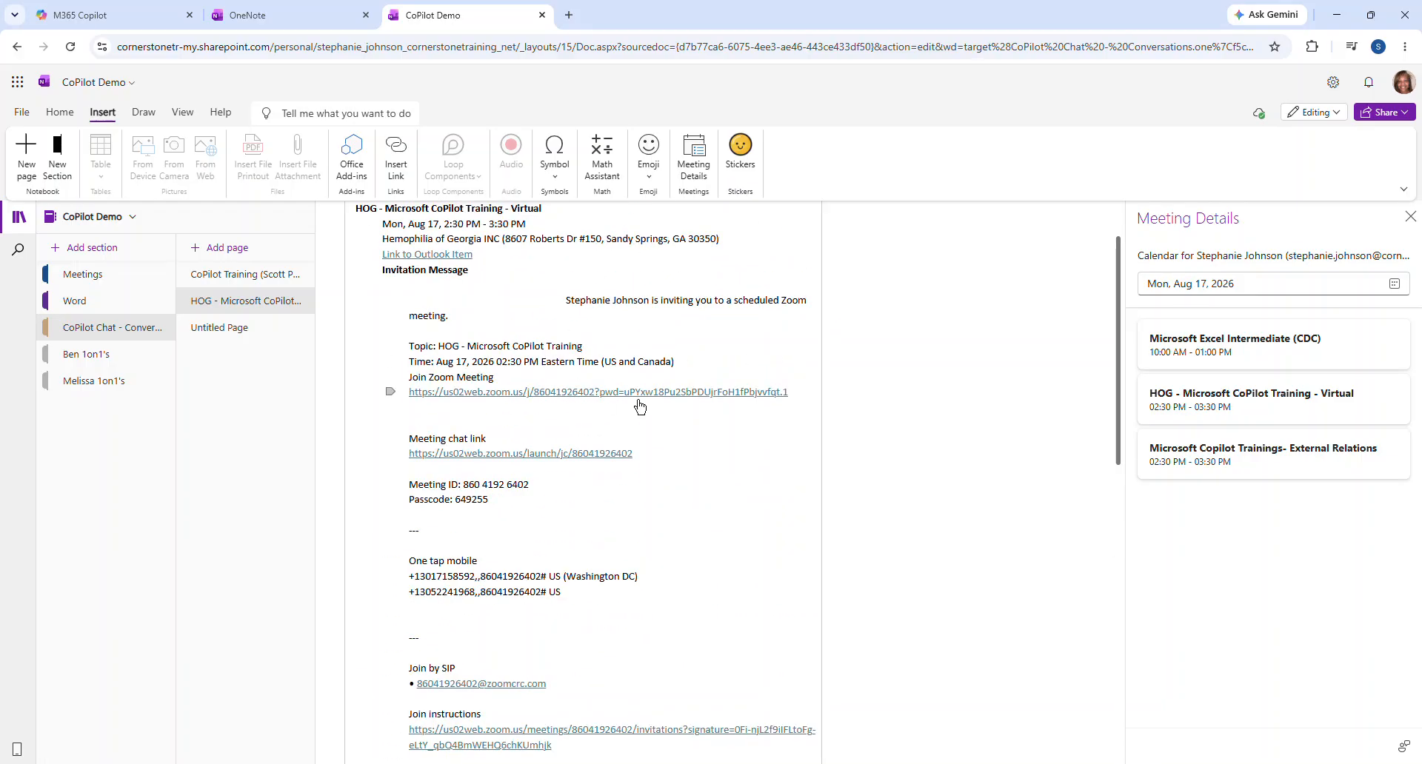
scroll(620, 337, "down", 3)
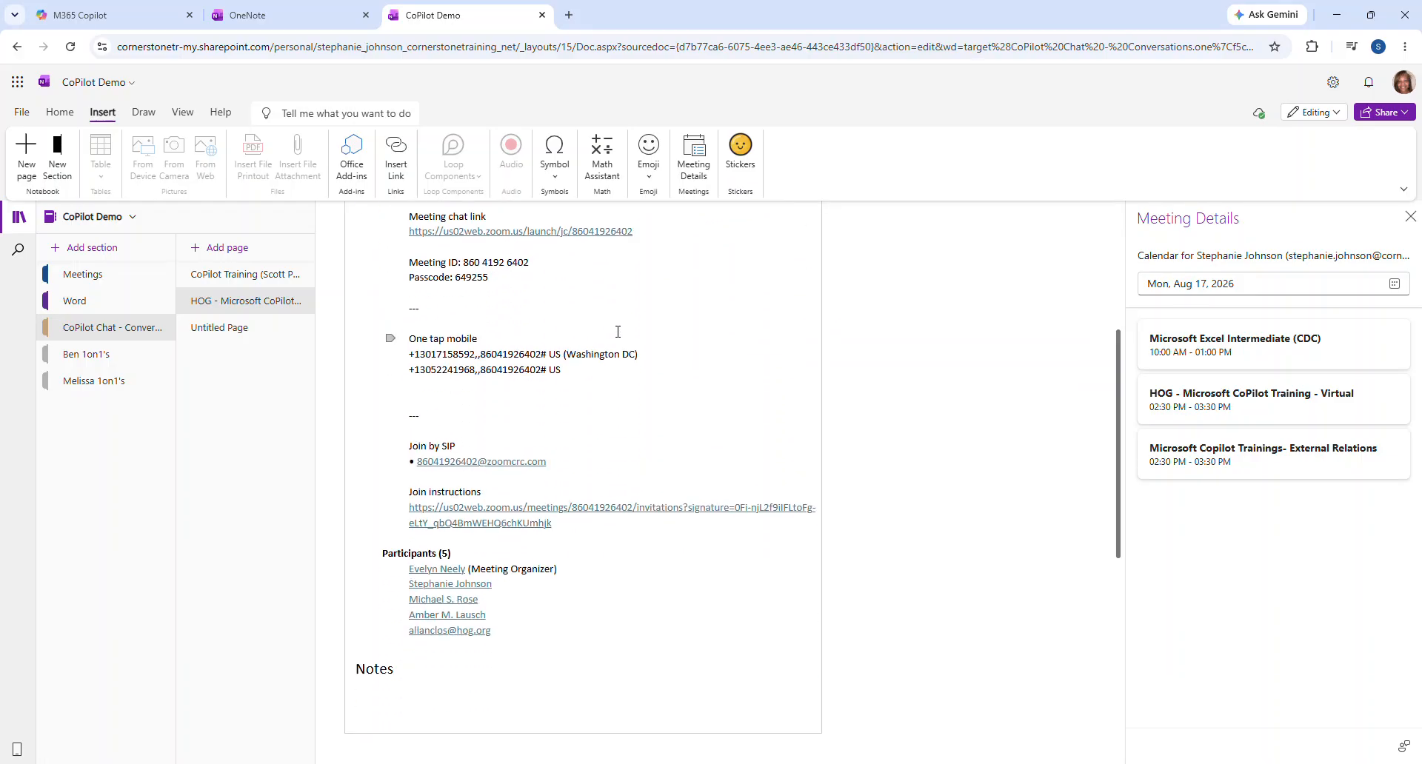
scroll(619, 331, "up", 5)
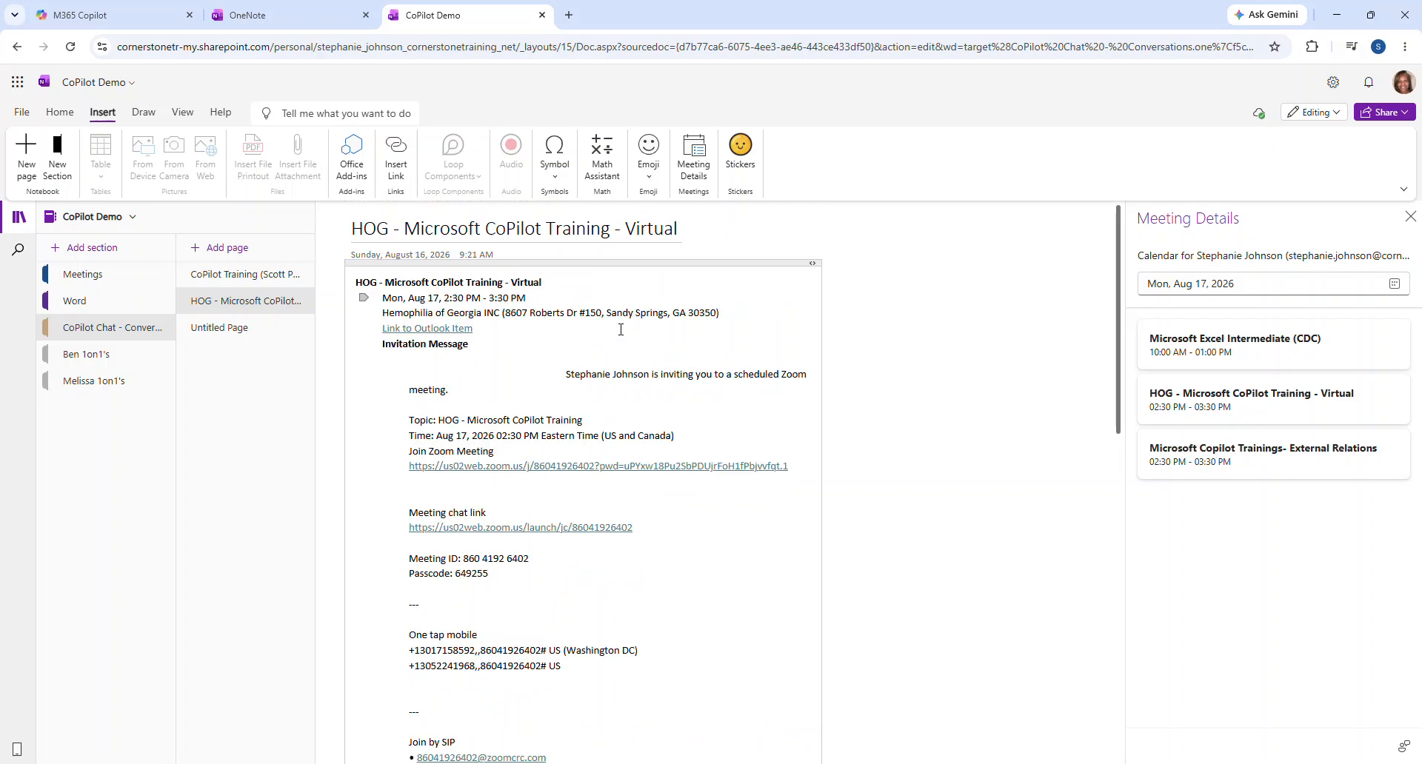
scroll(624, 329, "down", 3)
scroll(626, 334, "down", 4)
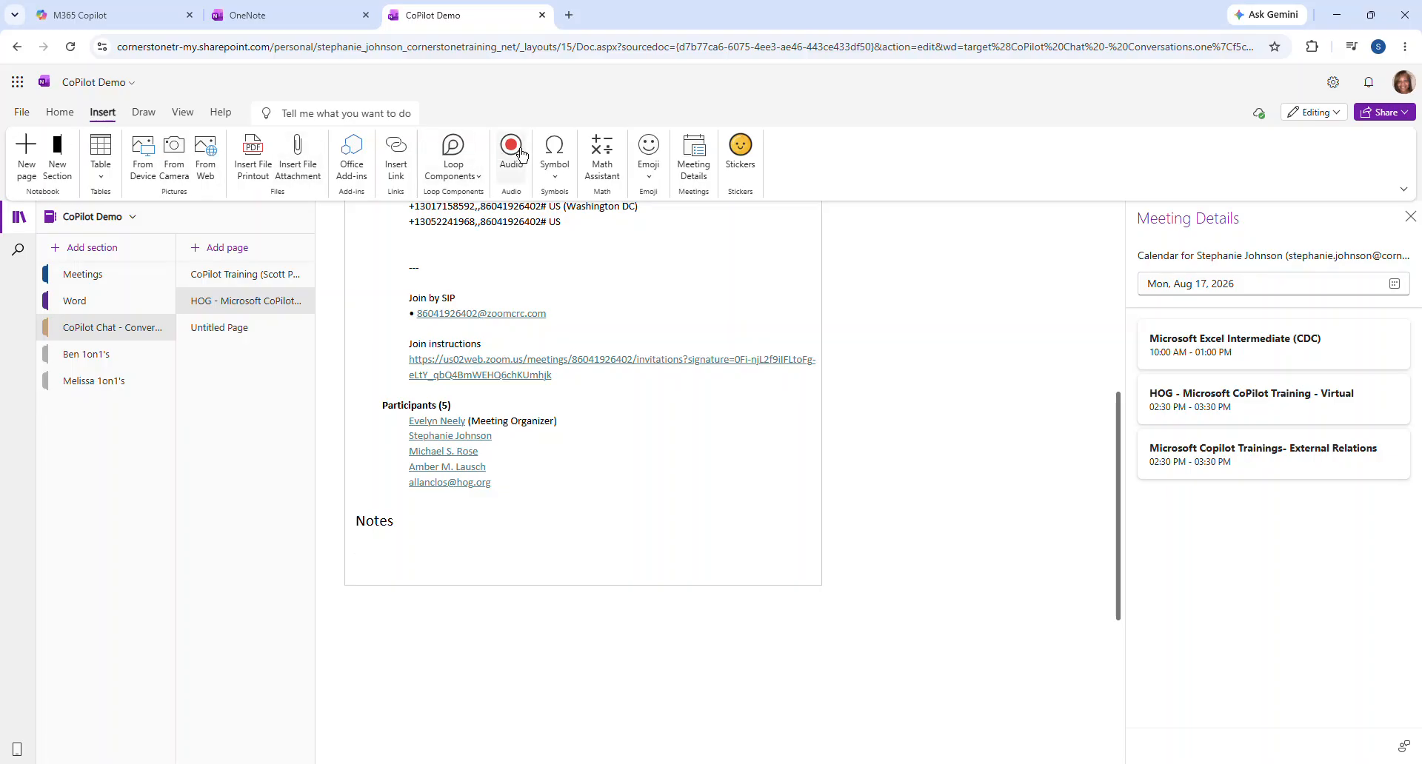
Start Home > Dictate with microphone access allowed, adding 'and this will allow' under Notes
left_click(65, 112)
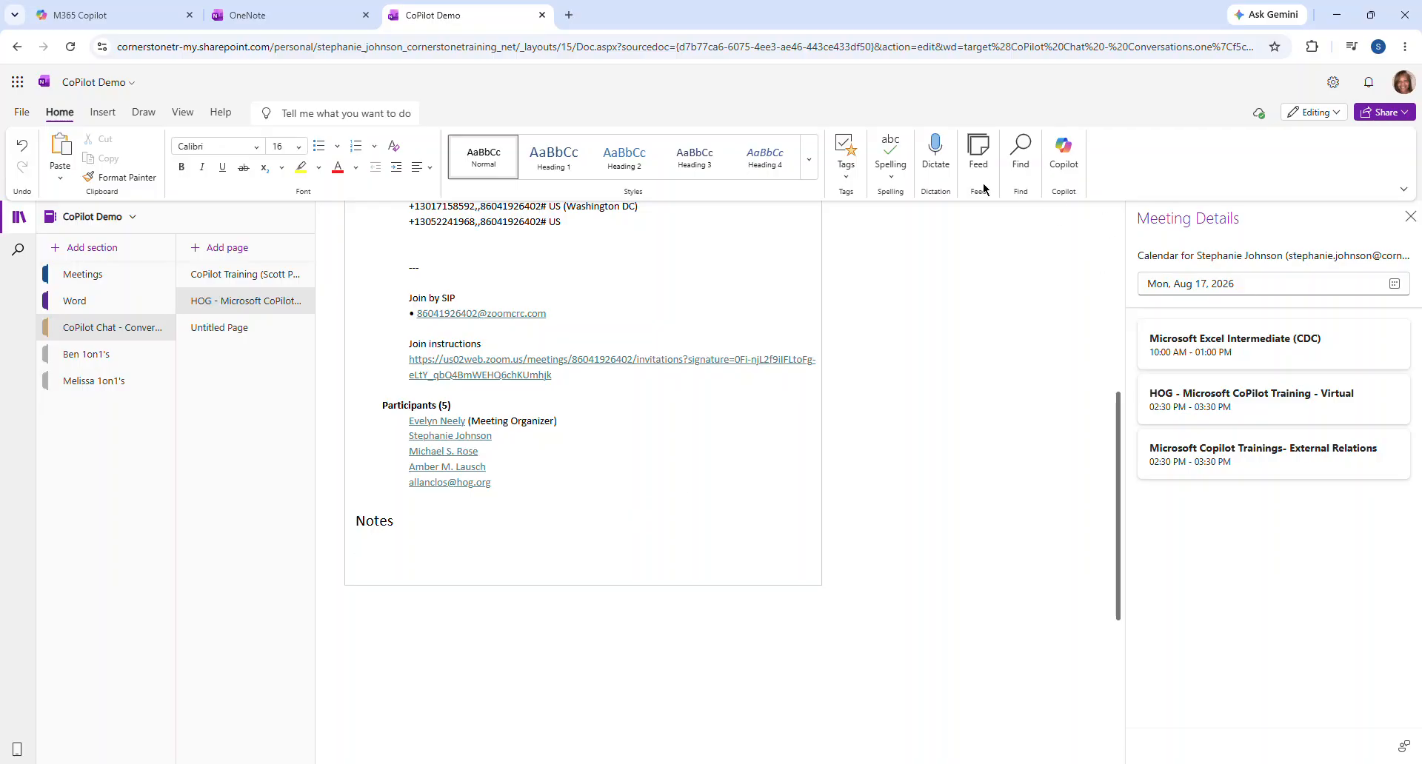
left_click(934, 153)
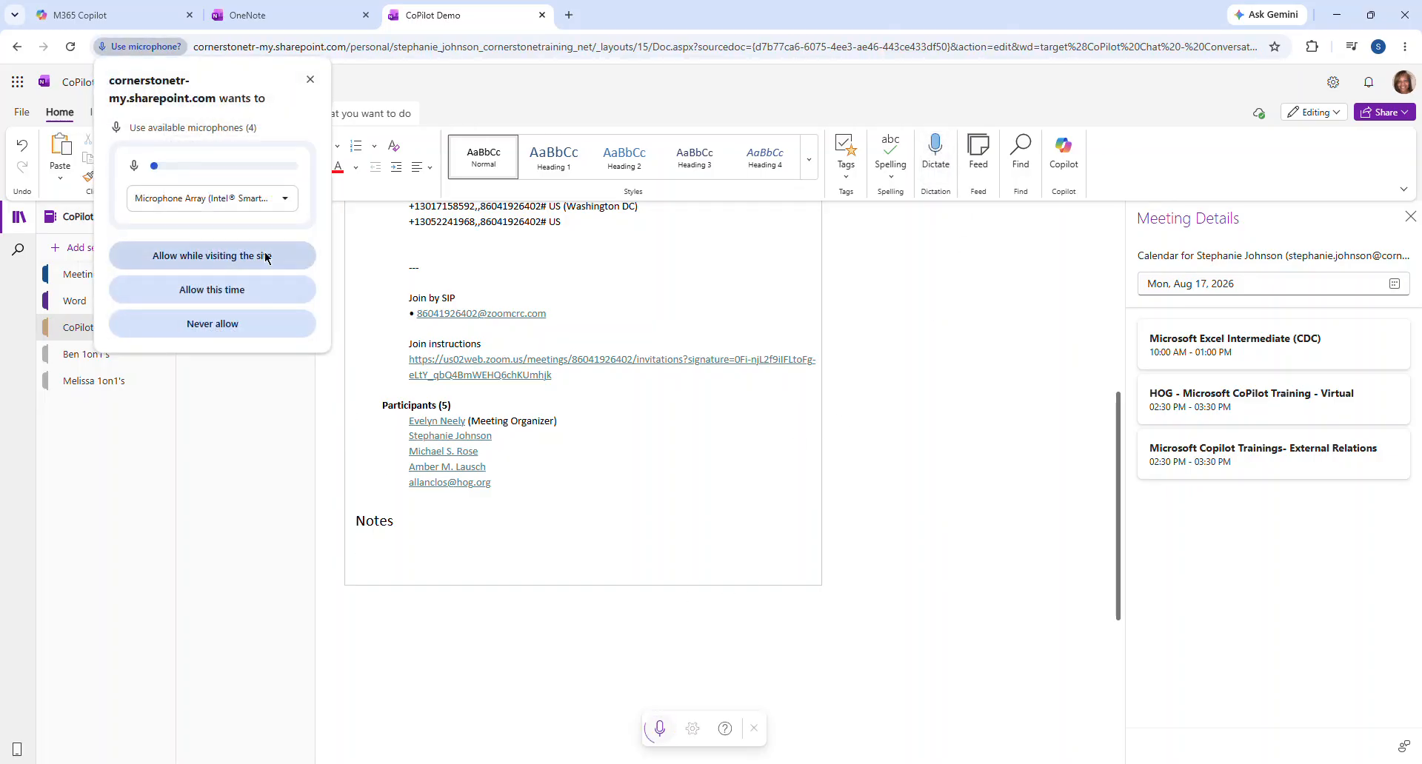
left_click(267, 257)
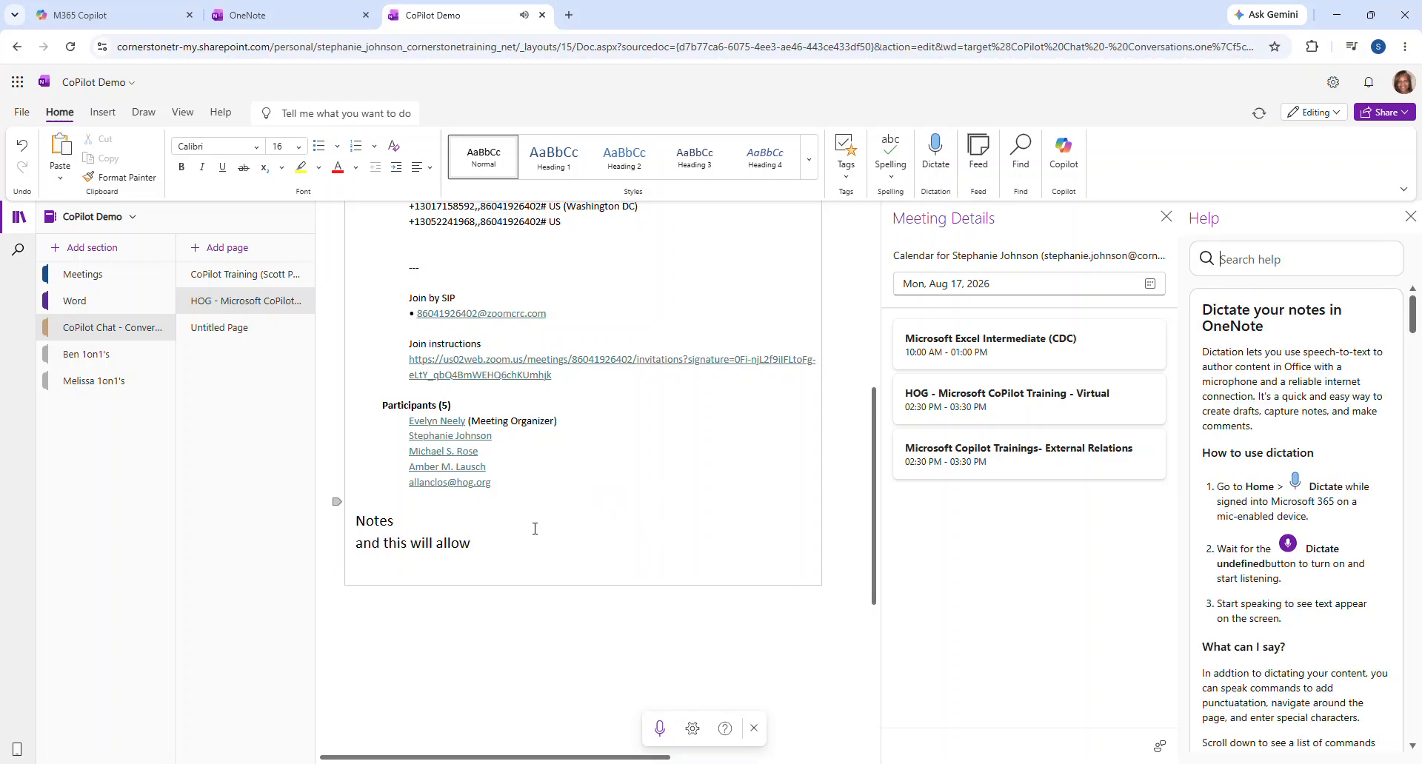
left_click(1410, 216)
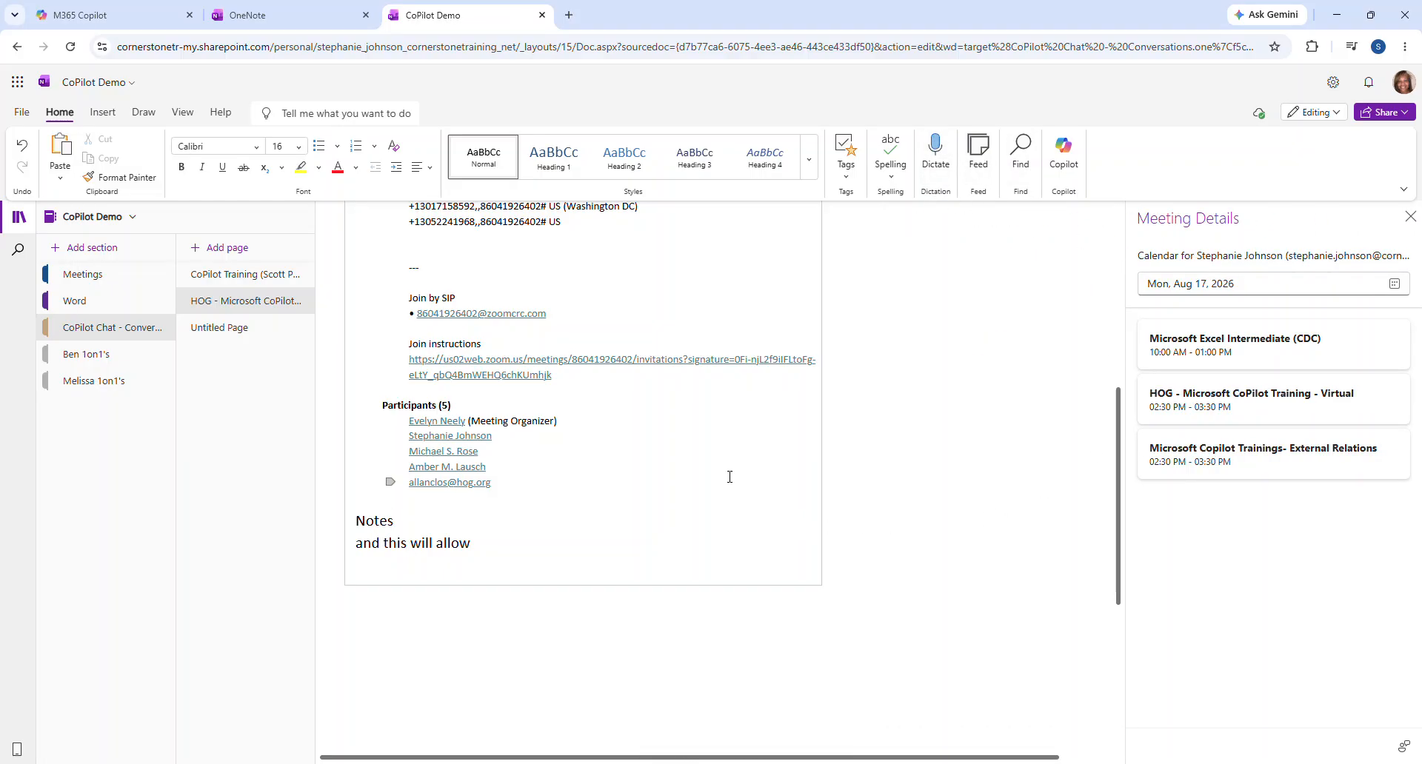
Dictate a second notes paragraph ending 'then I can stop dictation', then stop dictating
left_click(934, 162)
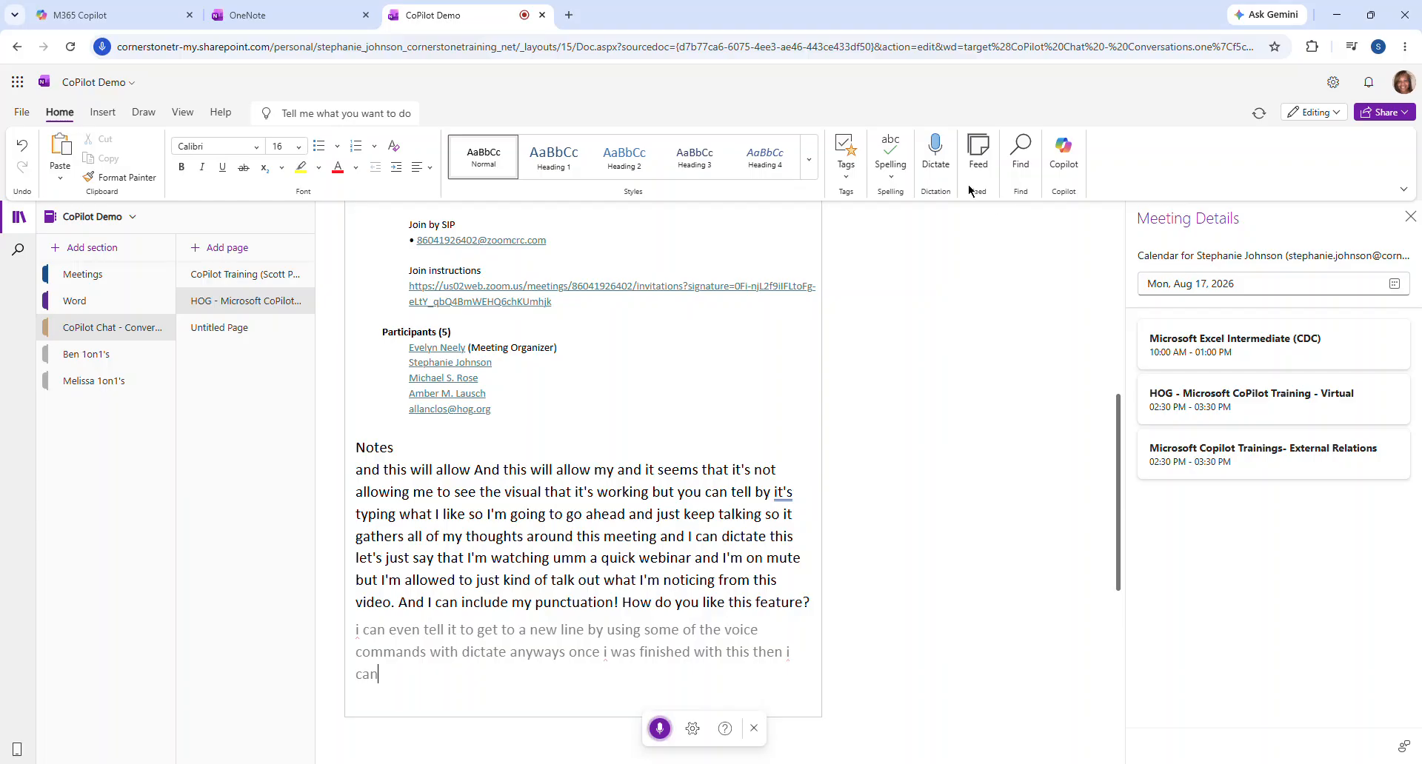
left_click(936, 156)
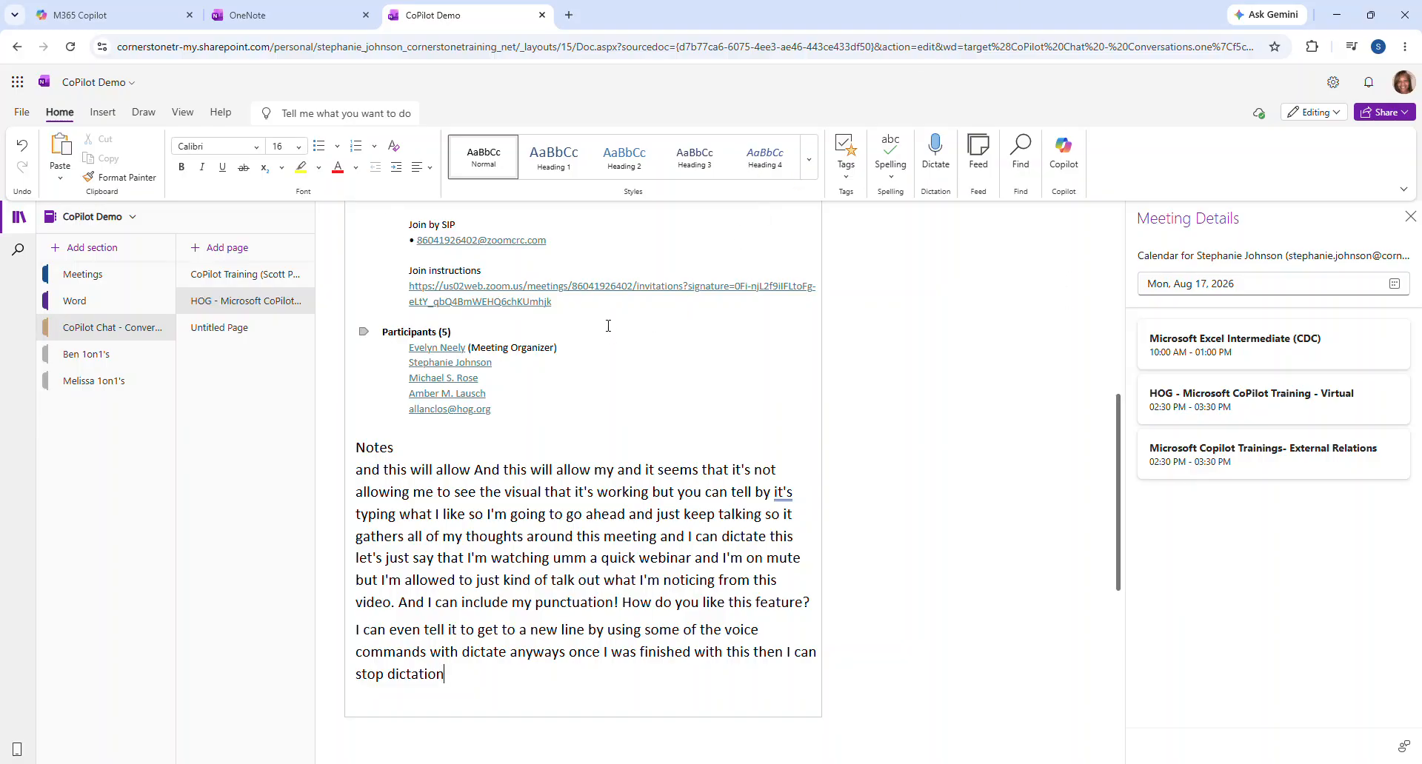
scroll(820, 351, "up", 7)
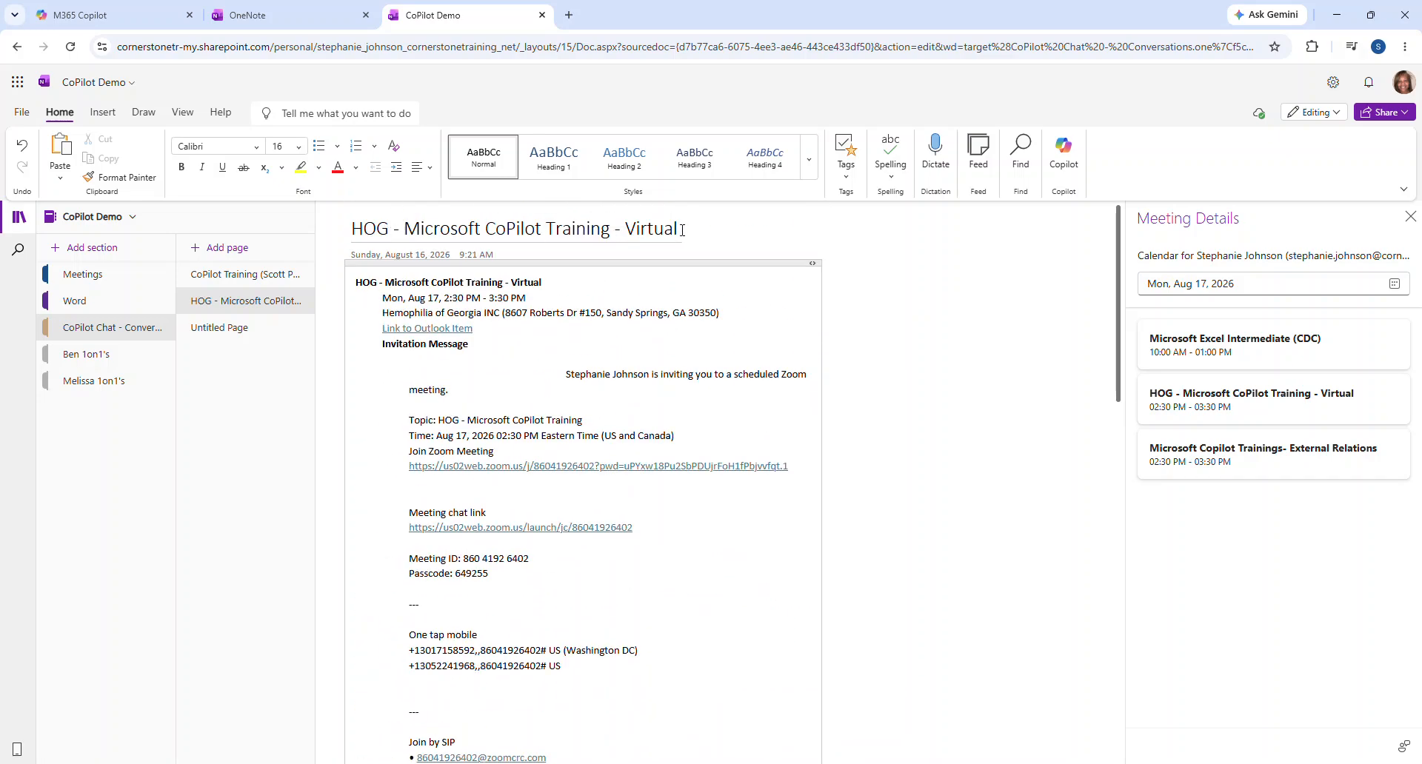
left_click_drag(682, 230, 350, 229)
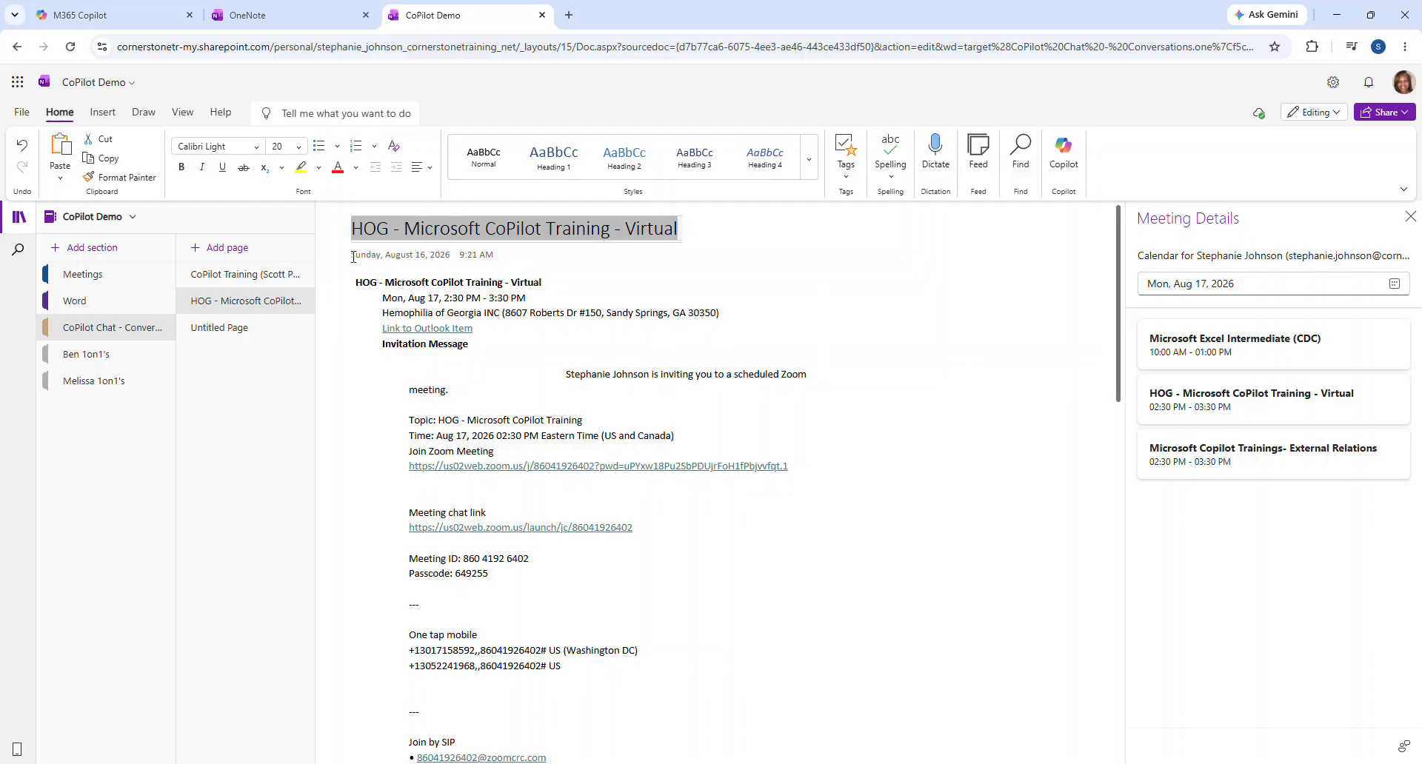
left_click(440, 231)
left_click_drag(683, 228, 355, 229)
left_click(355, 229)
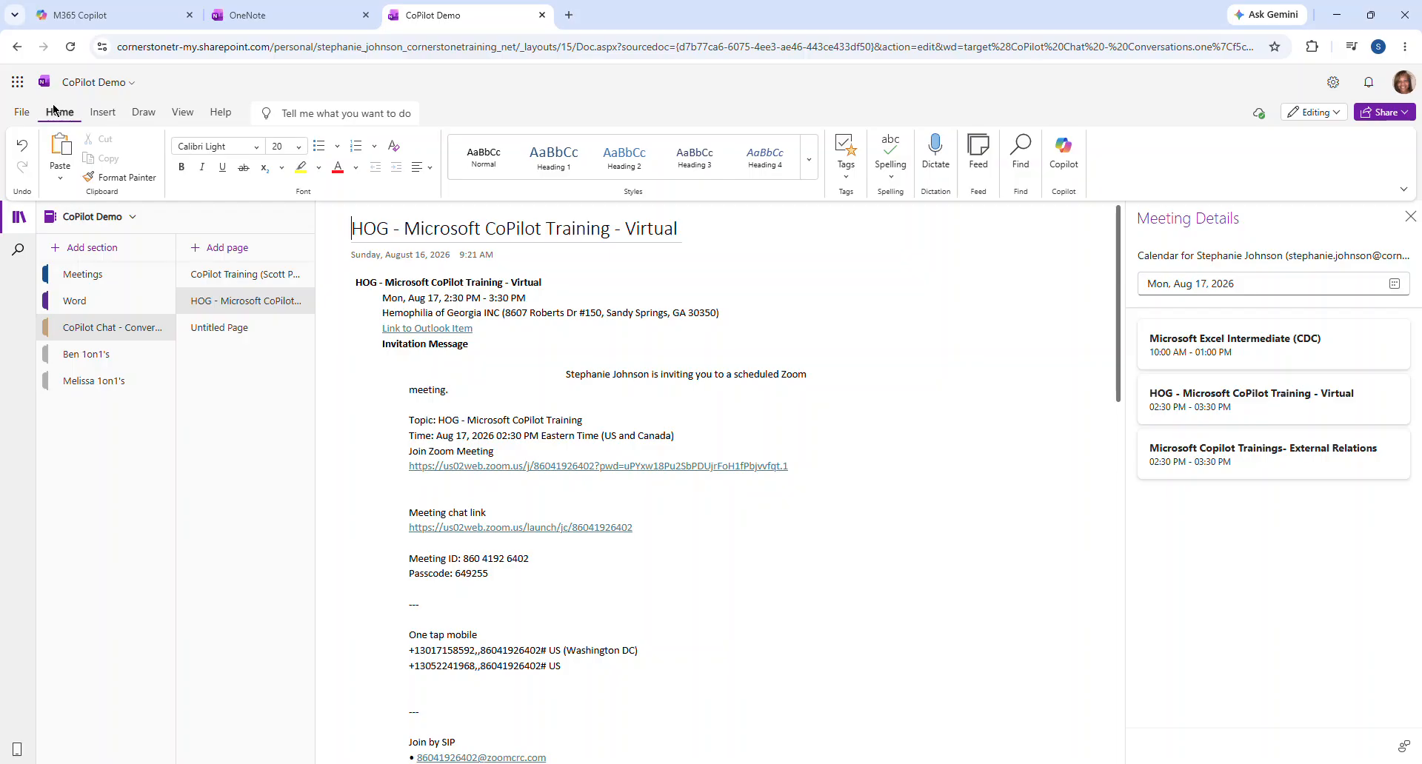
Open Microsoft 365 Copilot and reference the HOG - Microsoft CoPilot Training - Virtual meeting via '/HOG CoPil'
left_click(20, 86)
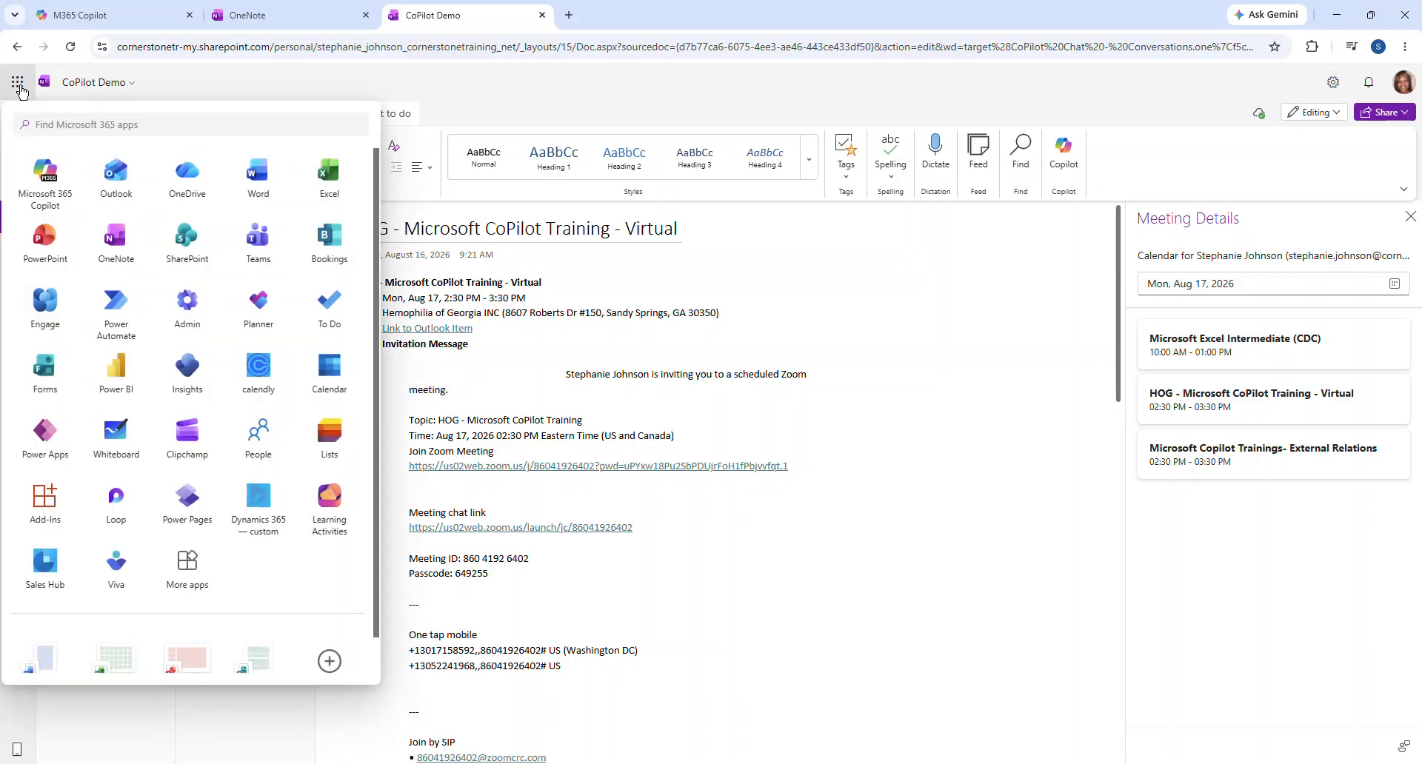
left_click(44, 170)
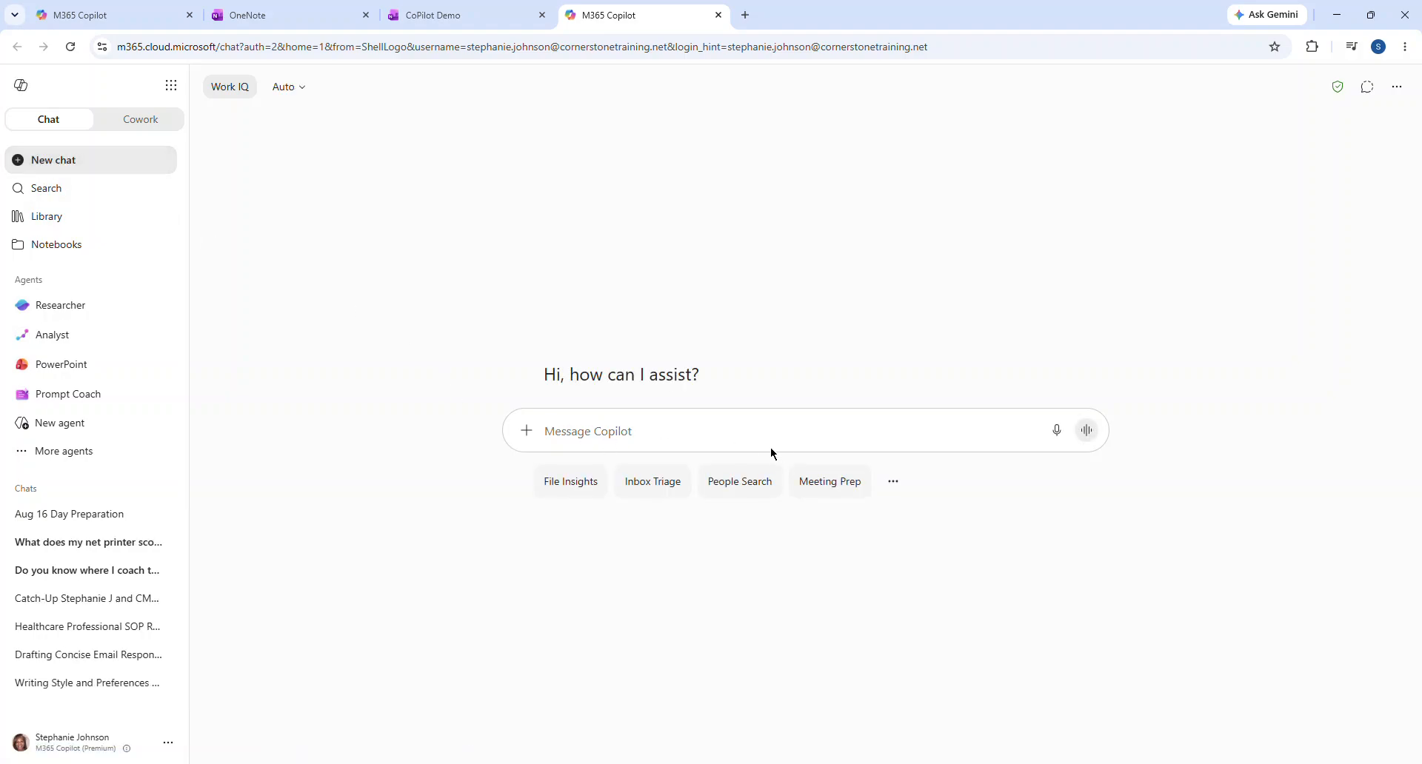
type("/")
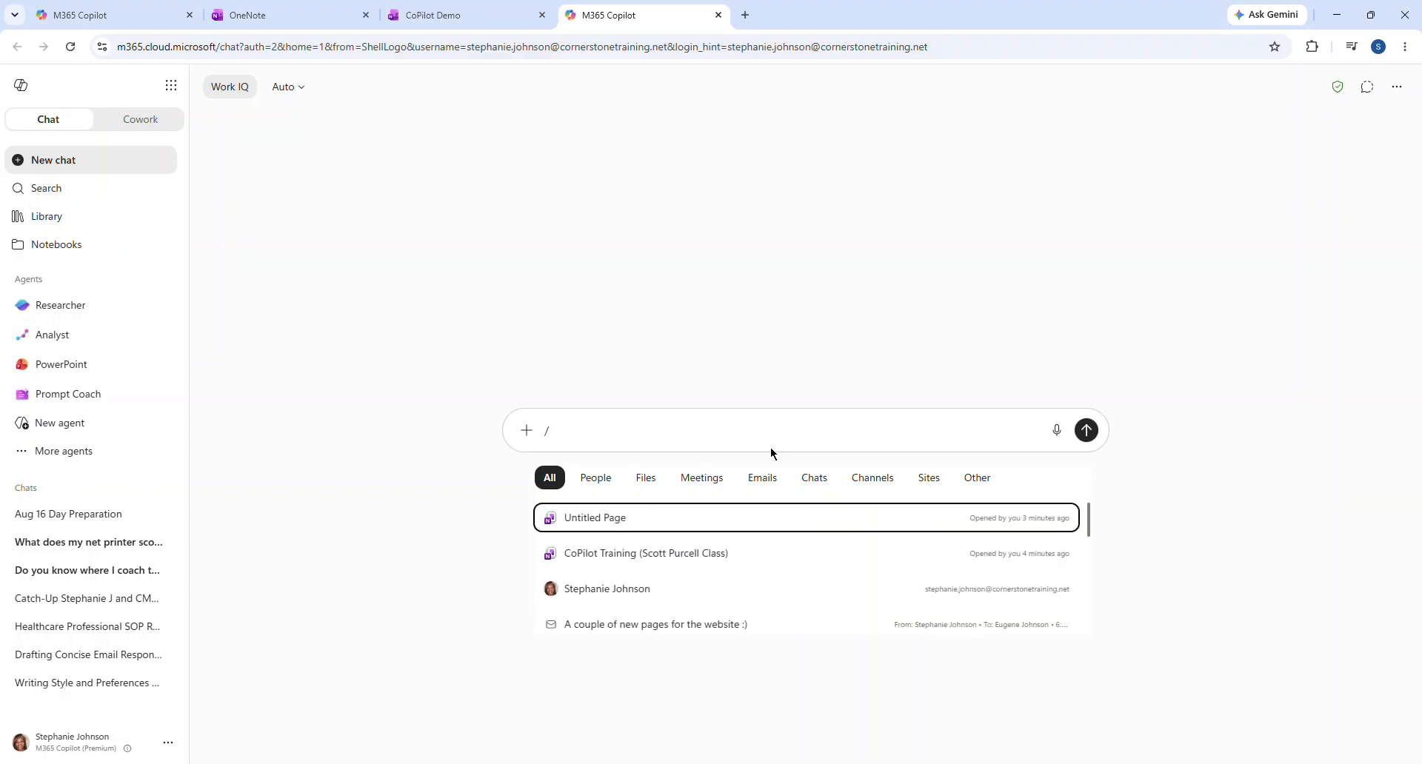
type("HO")
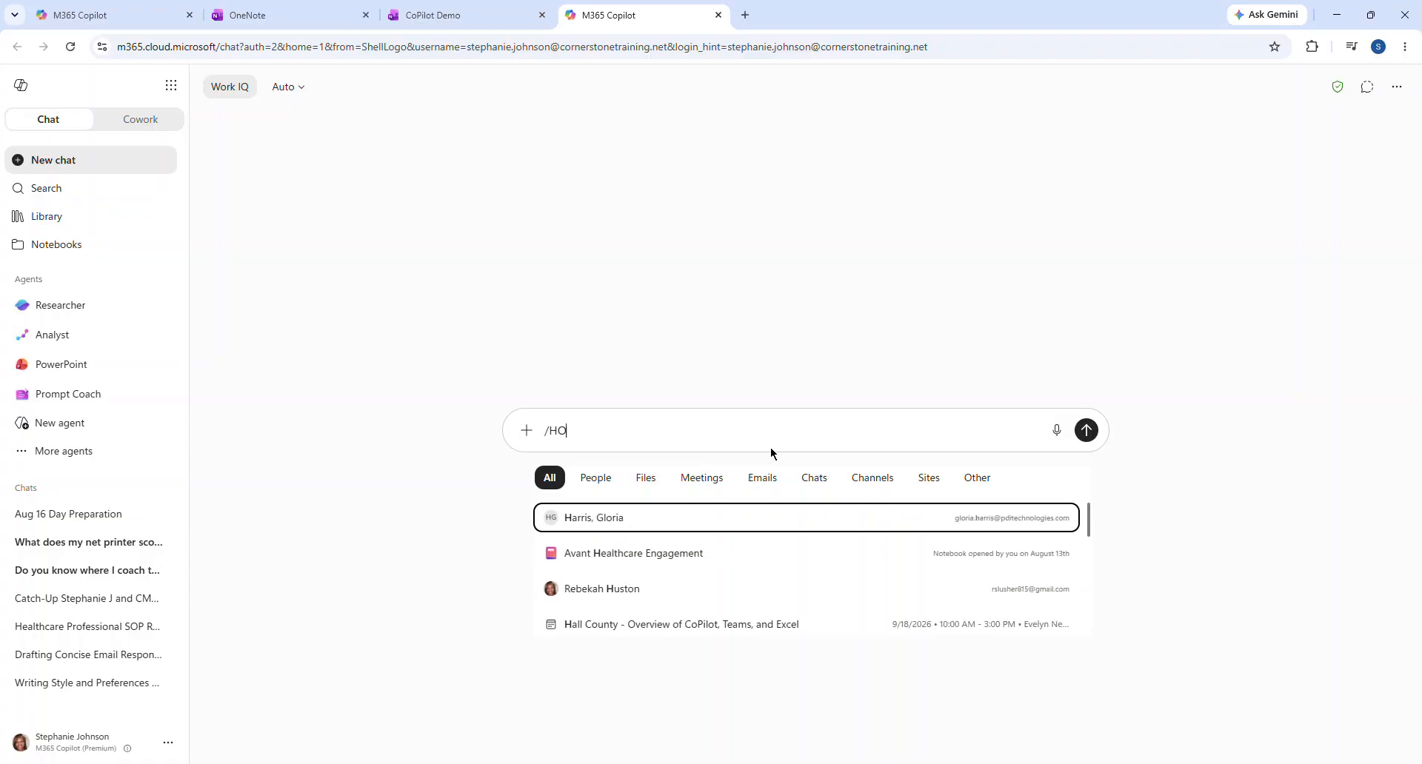
type("P")
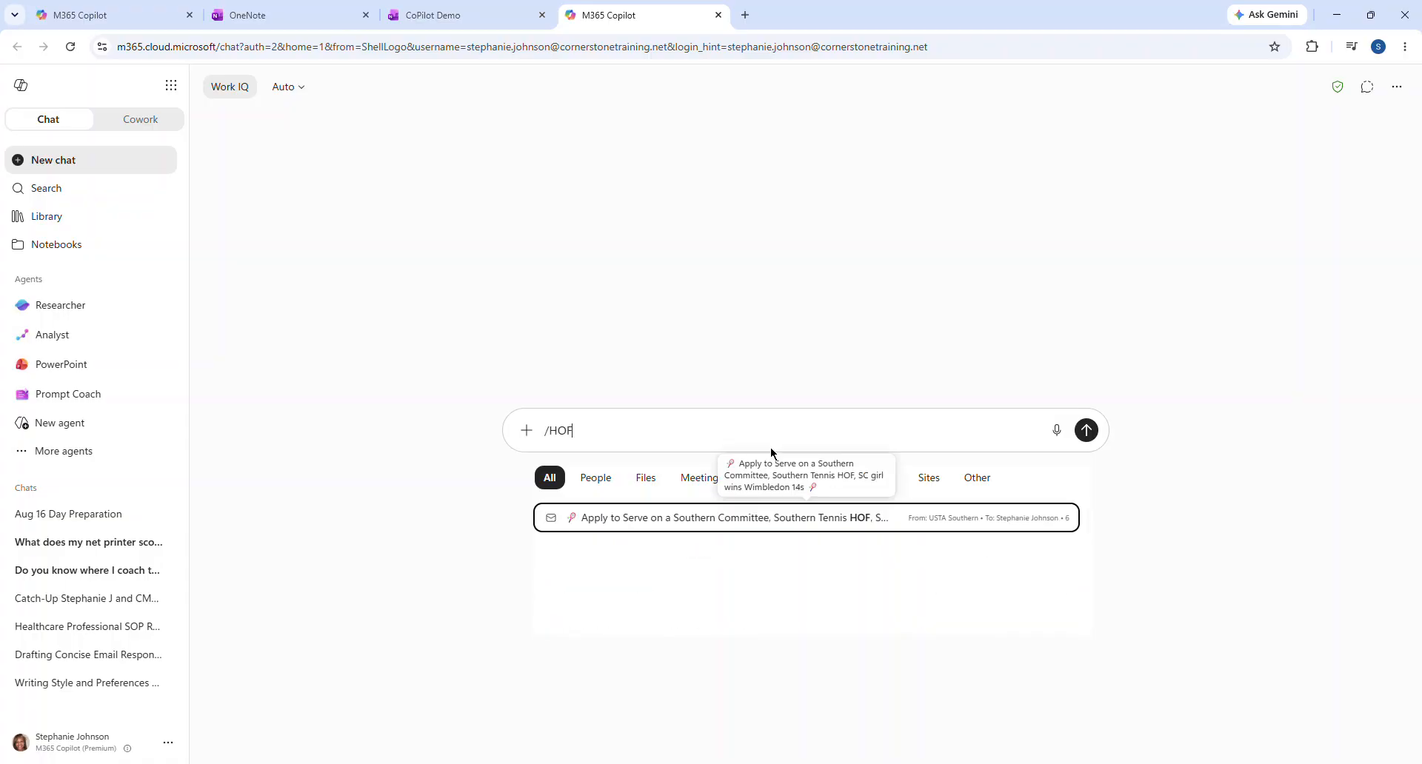
key("BackSpace")
type("G")
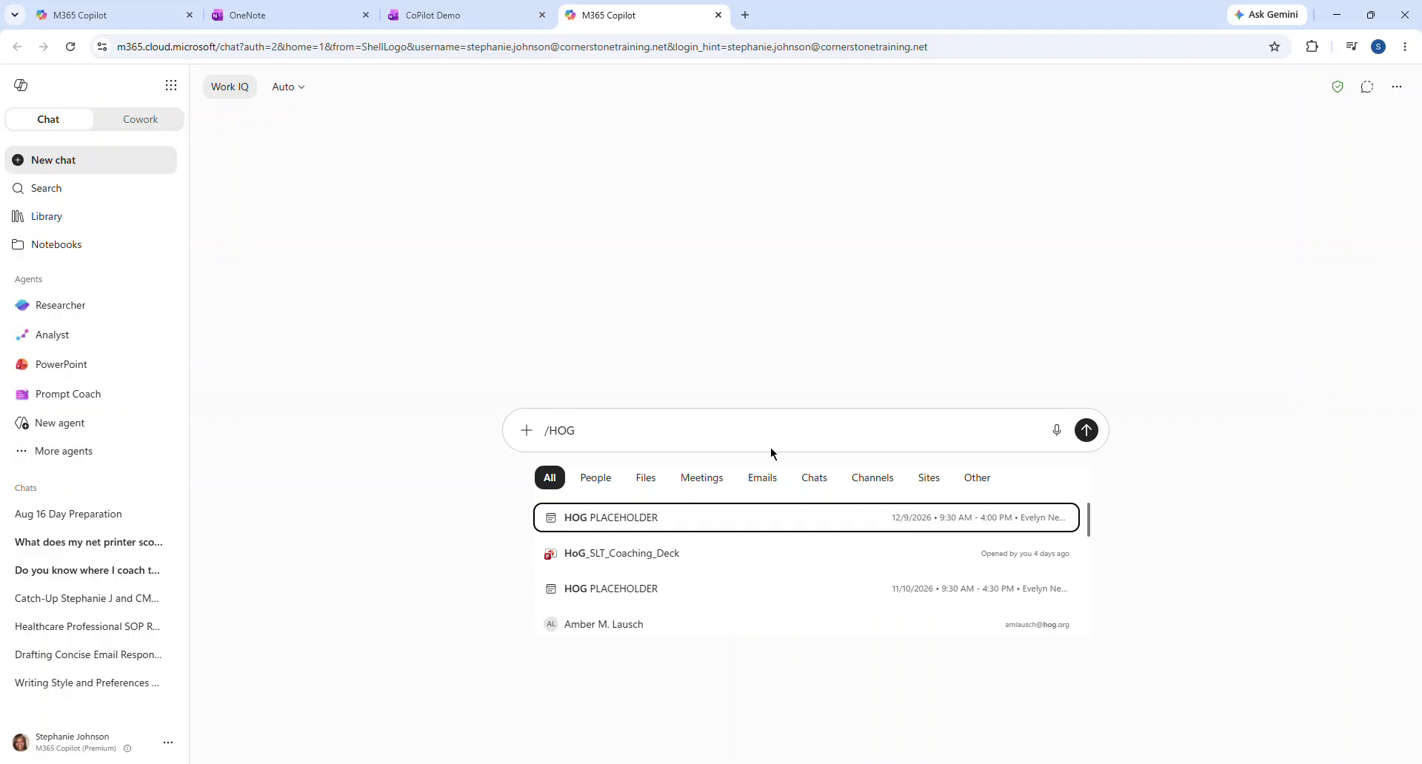
type(" C")
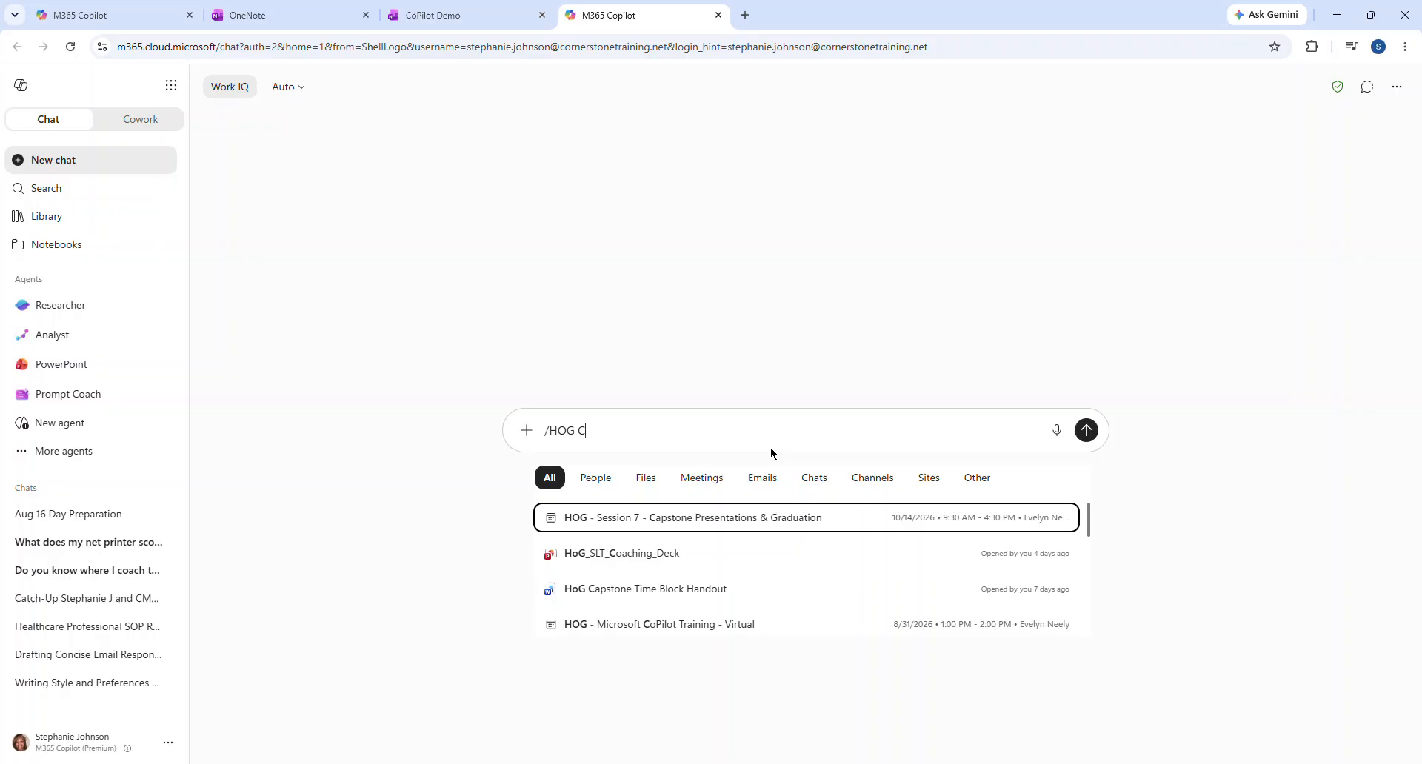
type("oPil")
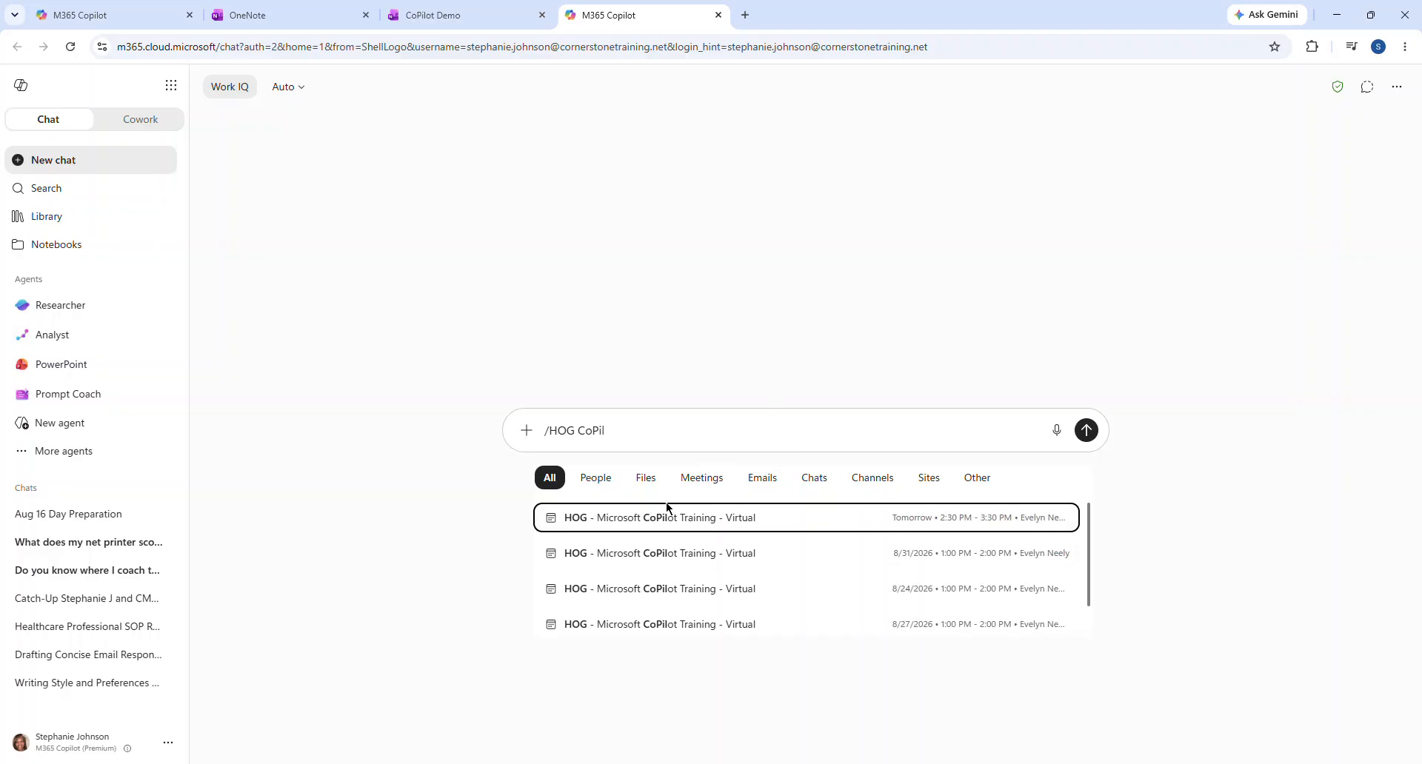
left_click(602, 520)
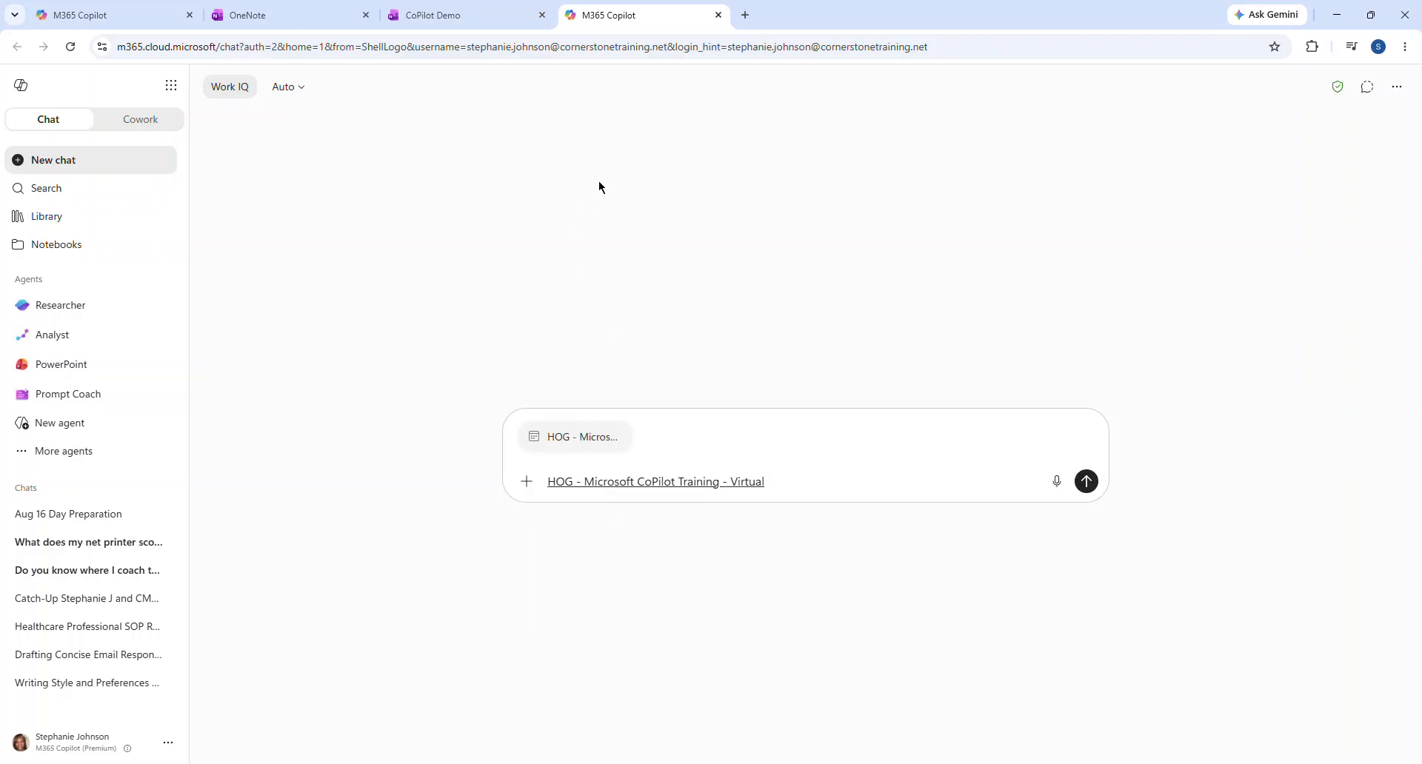
Switch to the CoPilot Demo notebook tab and open the CoPilot Training class page
left_click(447, 24)
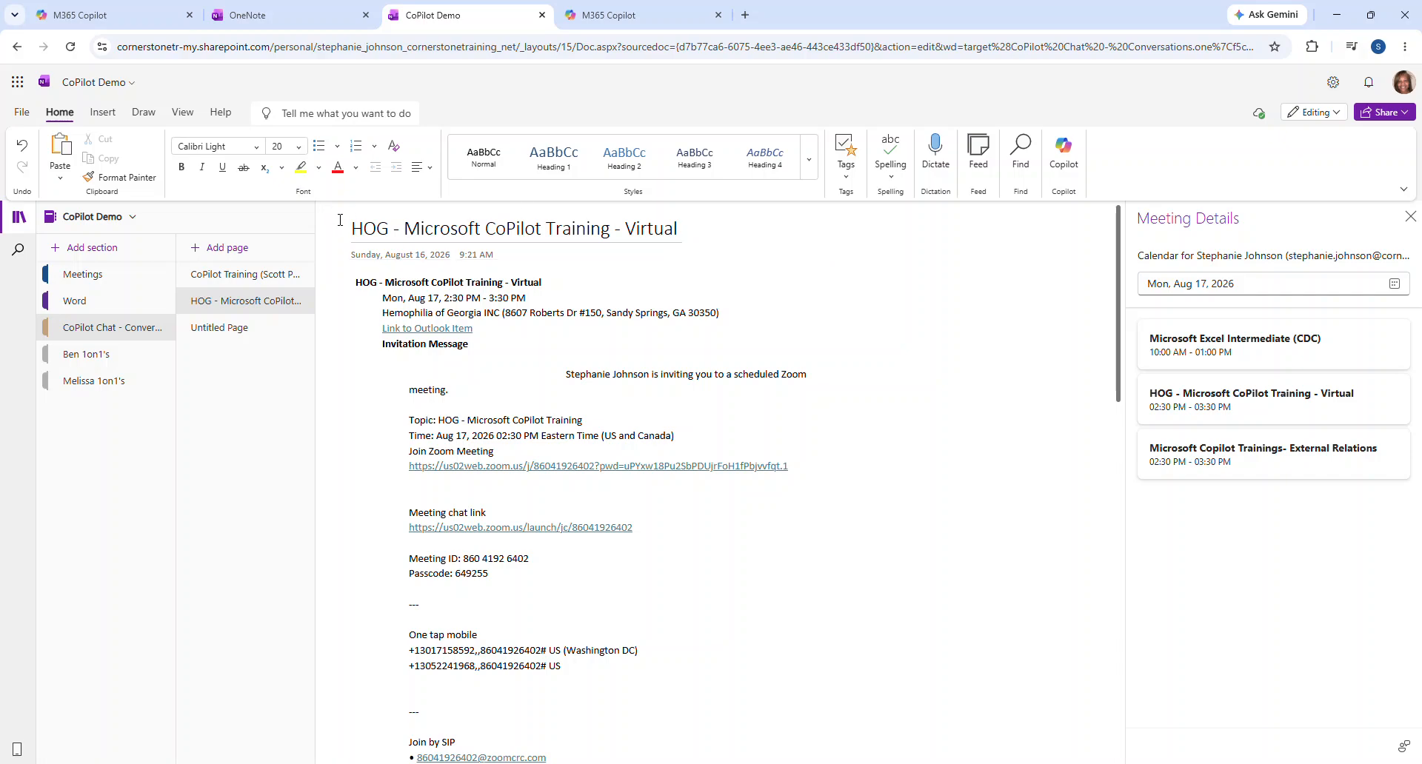
left_click(236, 279)
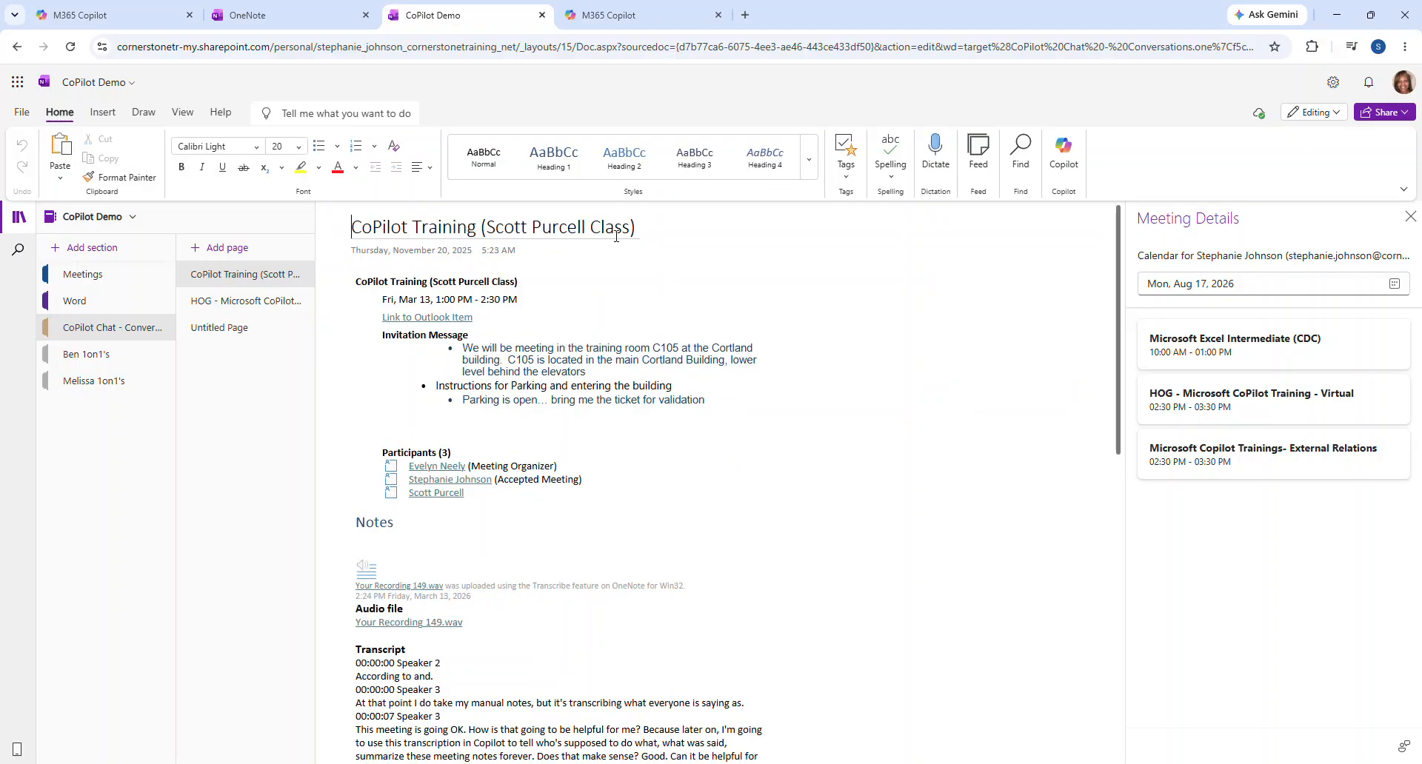
Type '/copilot training' in the Copilot prompt and add the CoPilot Training class page reference
left_click(614, 23)
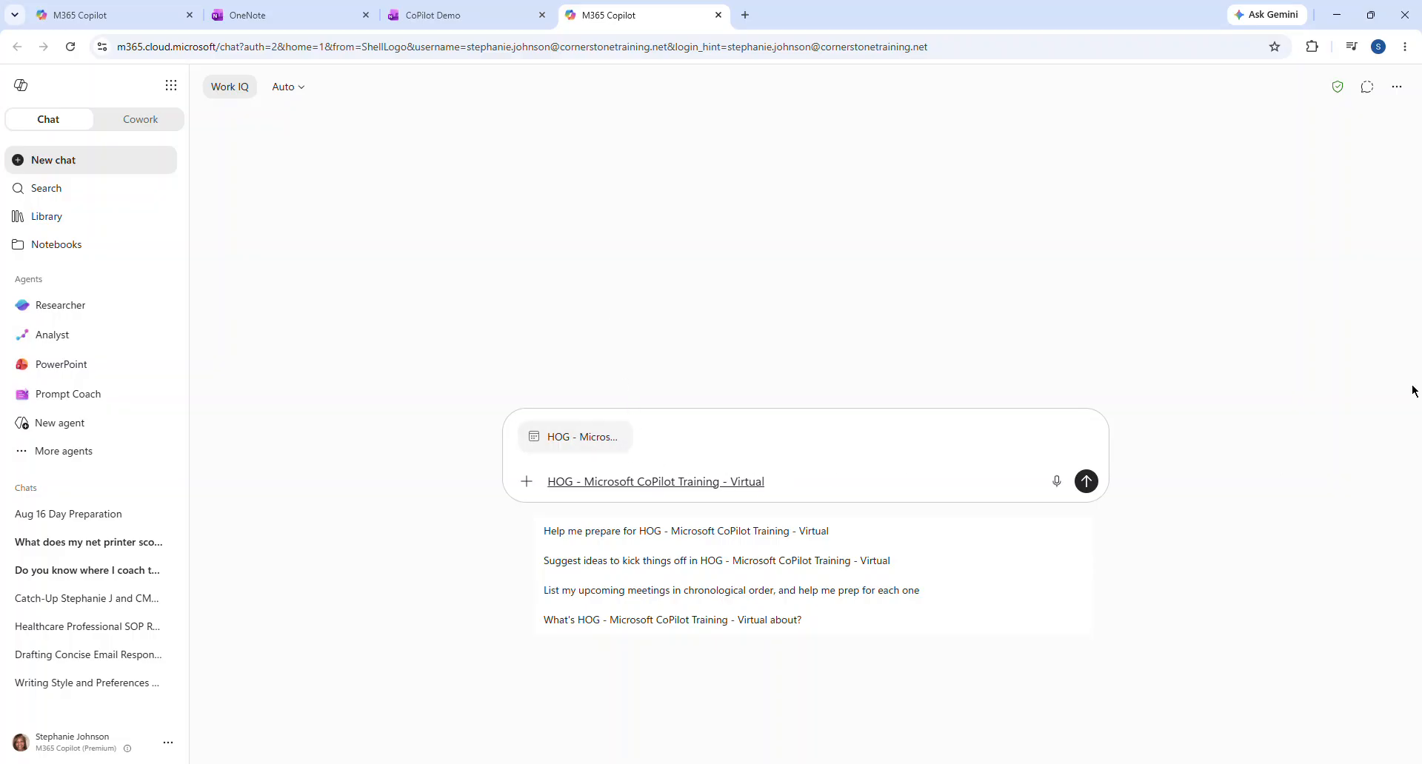
type("/")
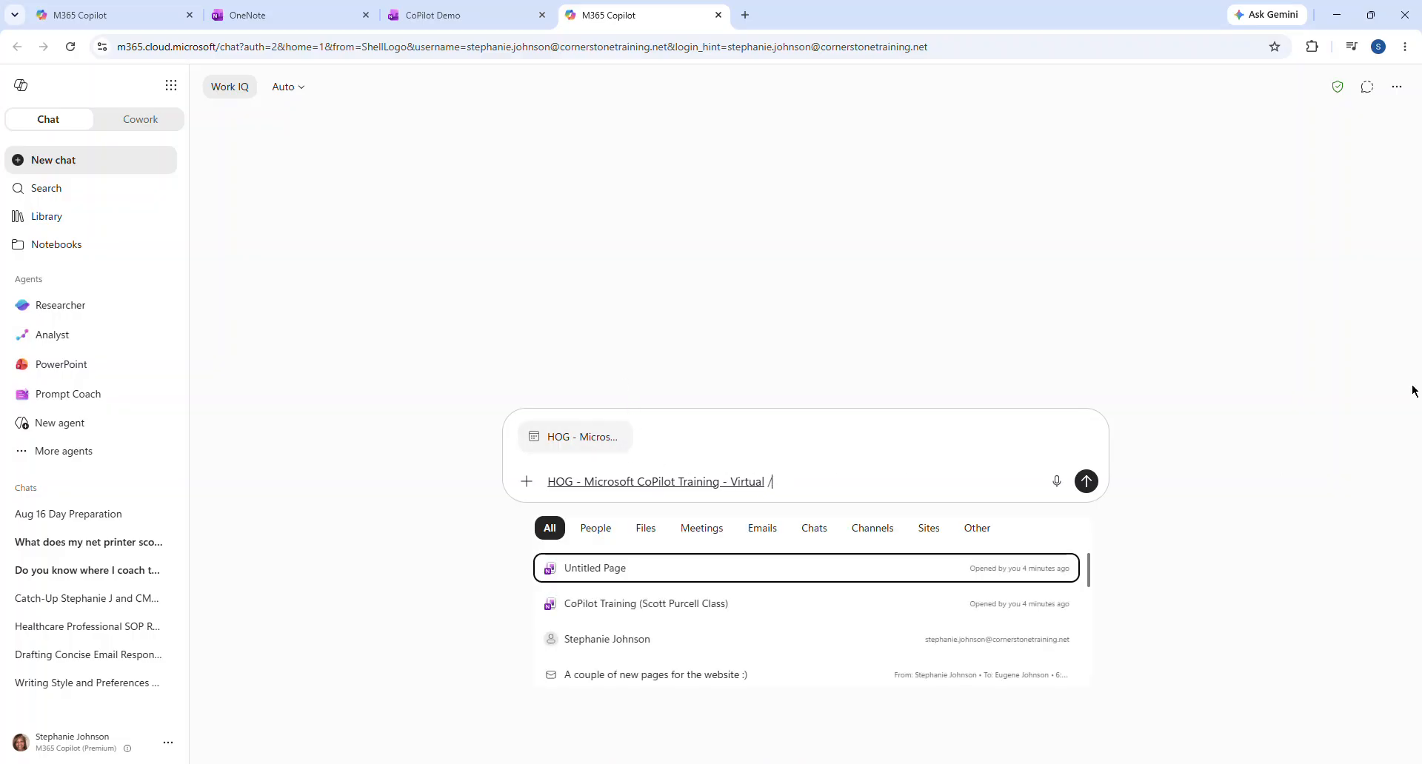
type("copilot")
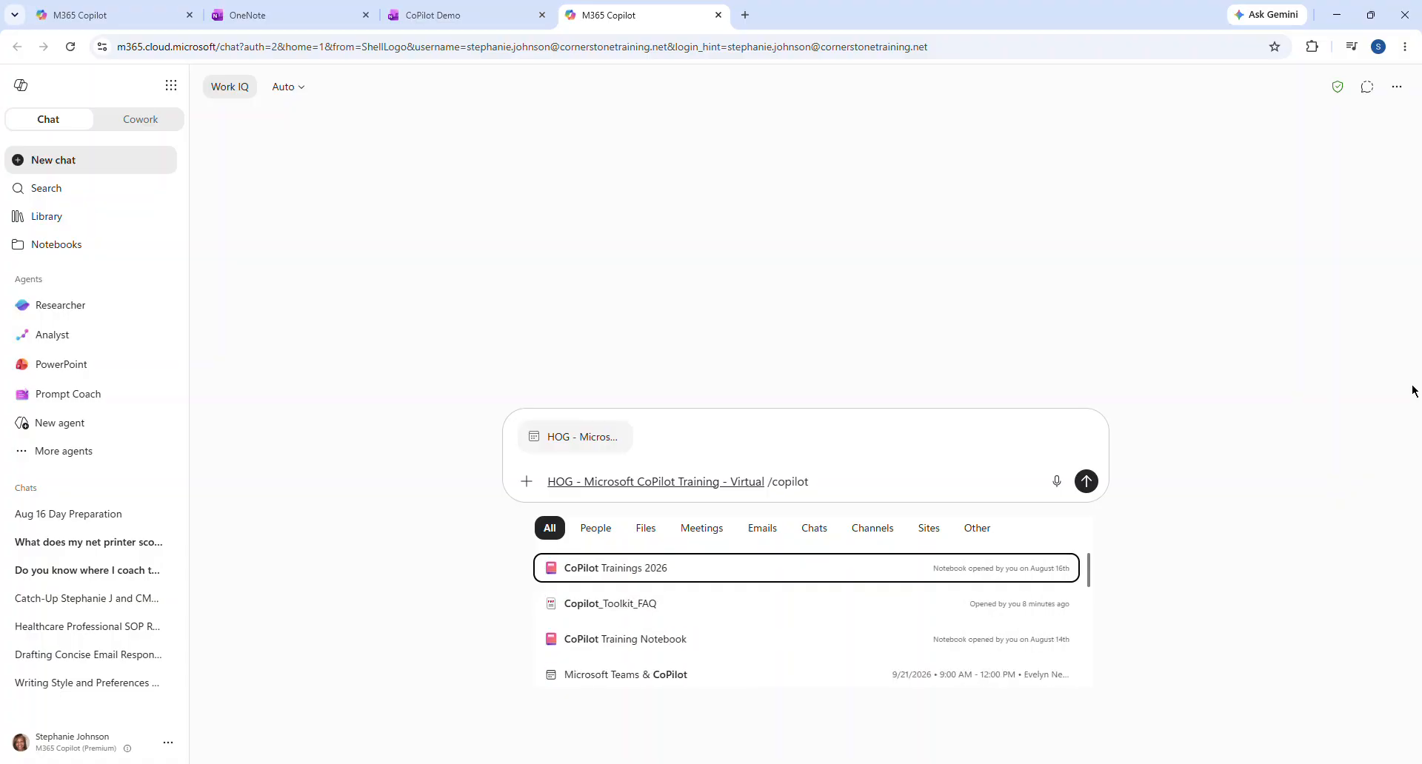
type(" tr")
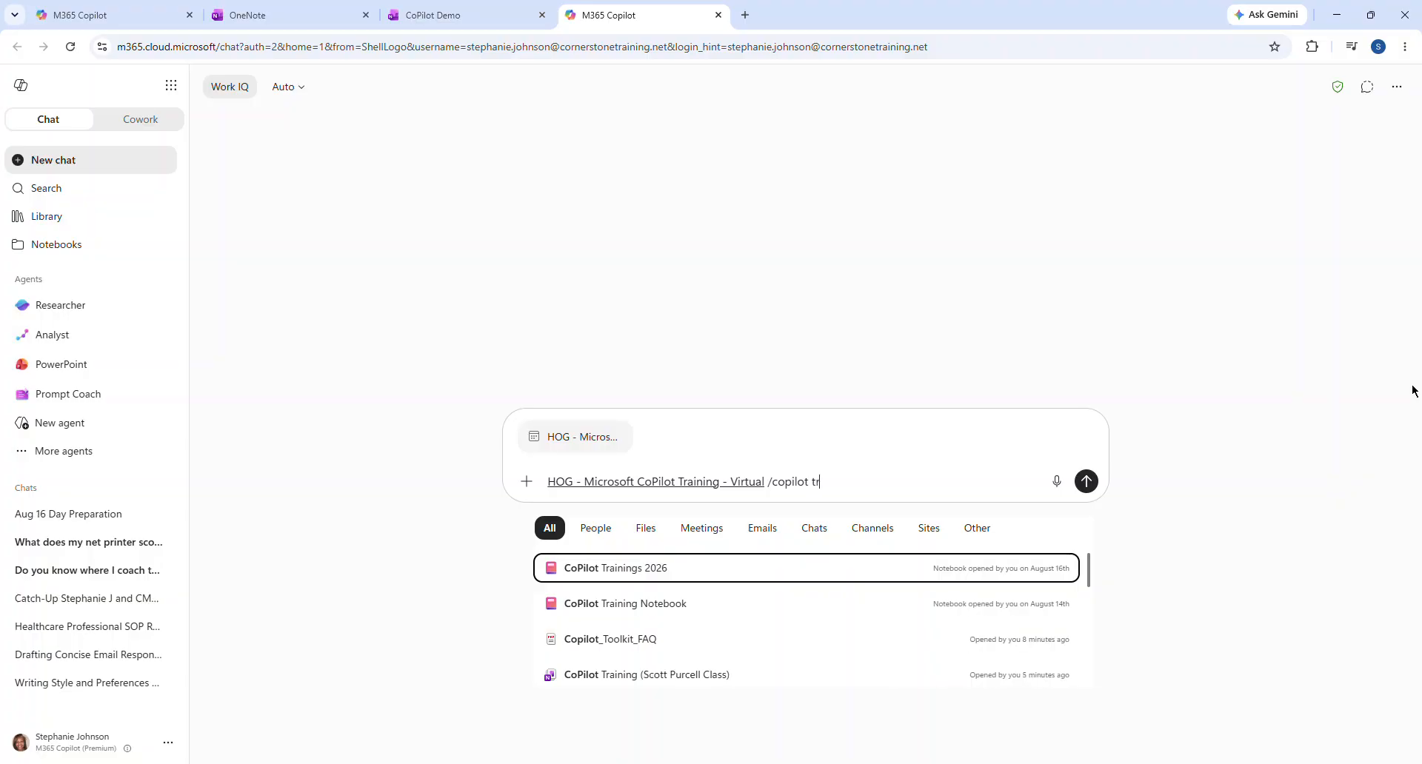
type("aining")
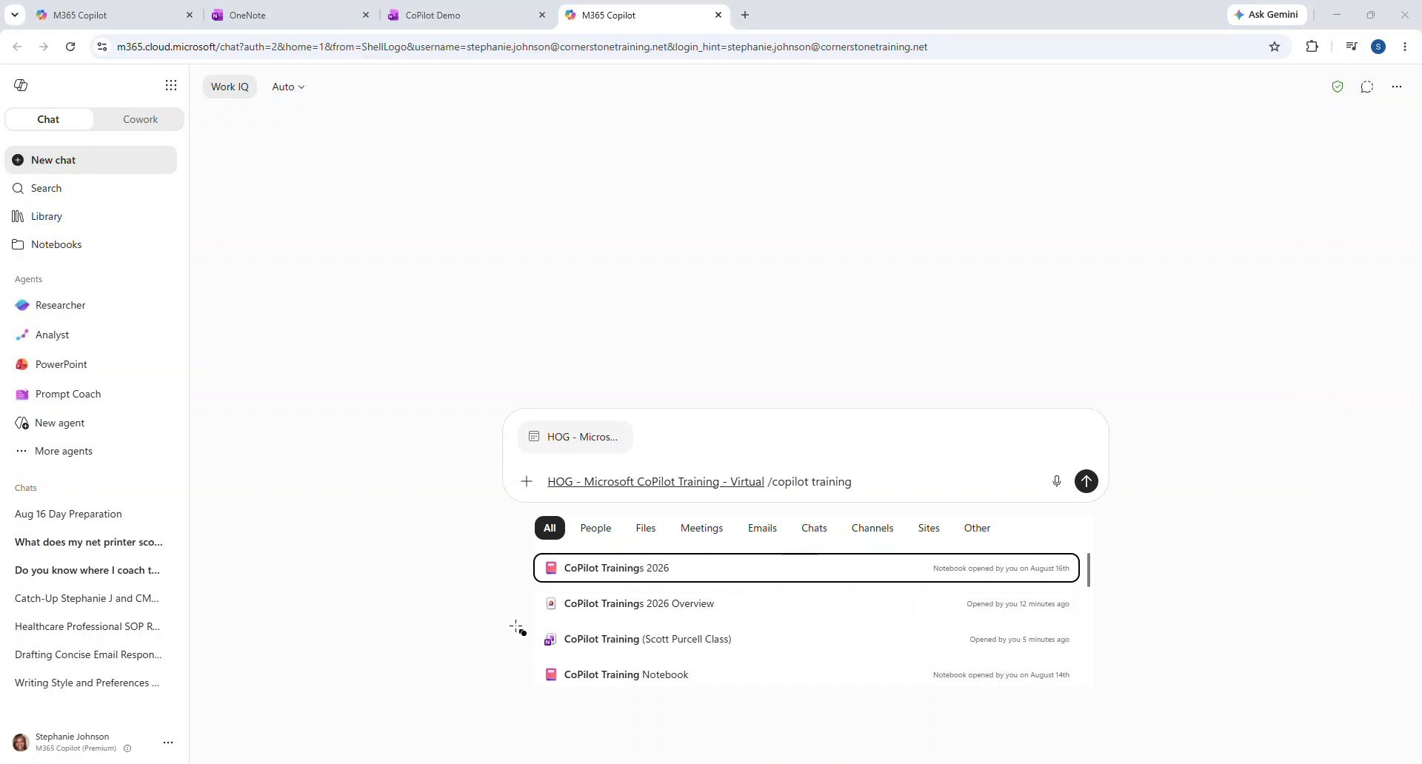
left_click_drag(576, 649, 1101, 660)
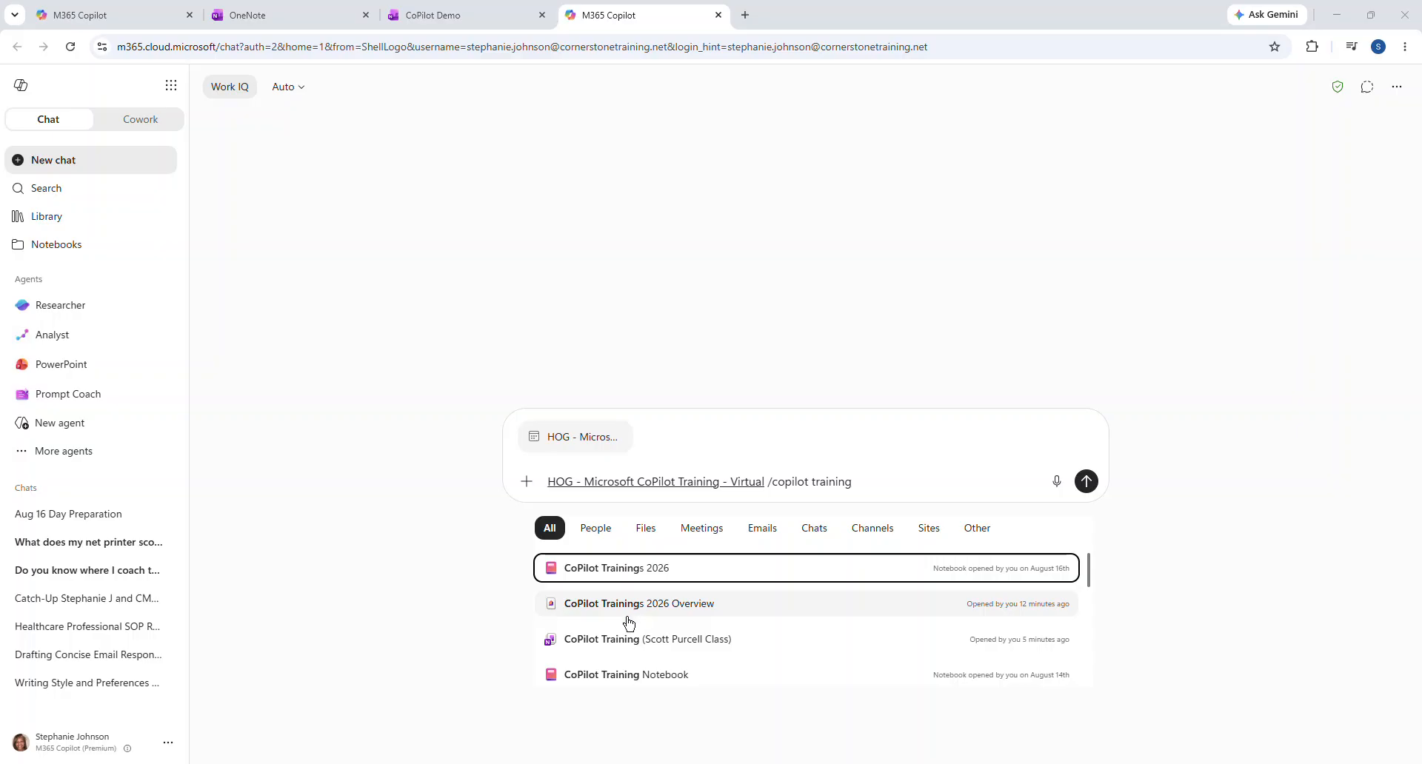
left_click(620, 639)
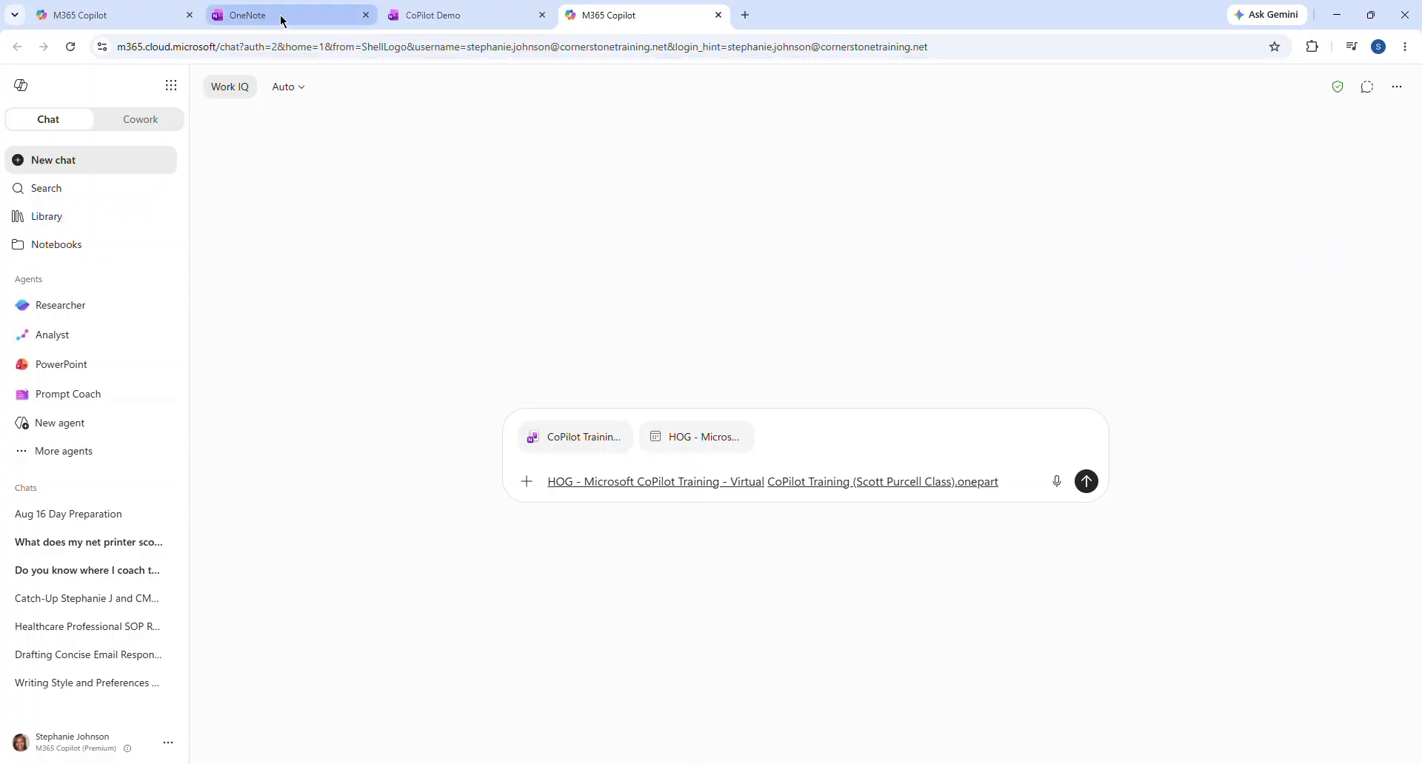
Show the Copilot Notebooks page listing CoPilot Trainings 2026 and Client Notebook
mouse_move(282, 21)
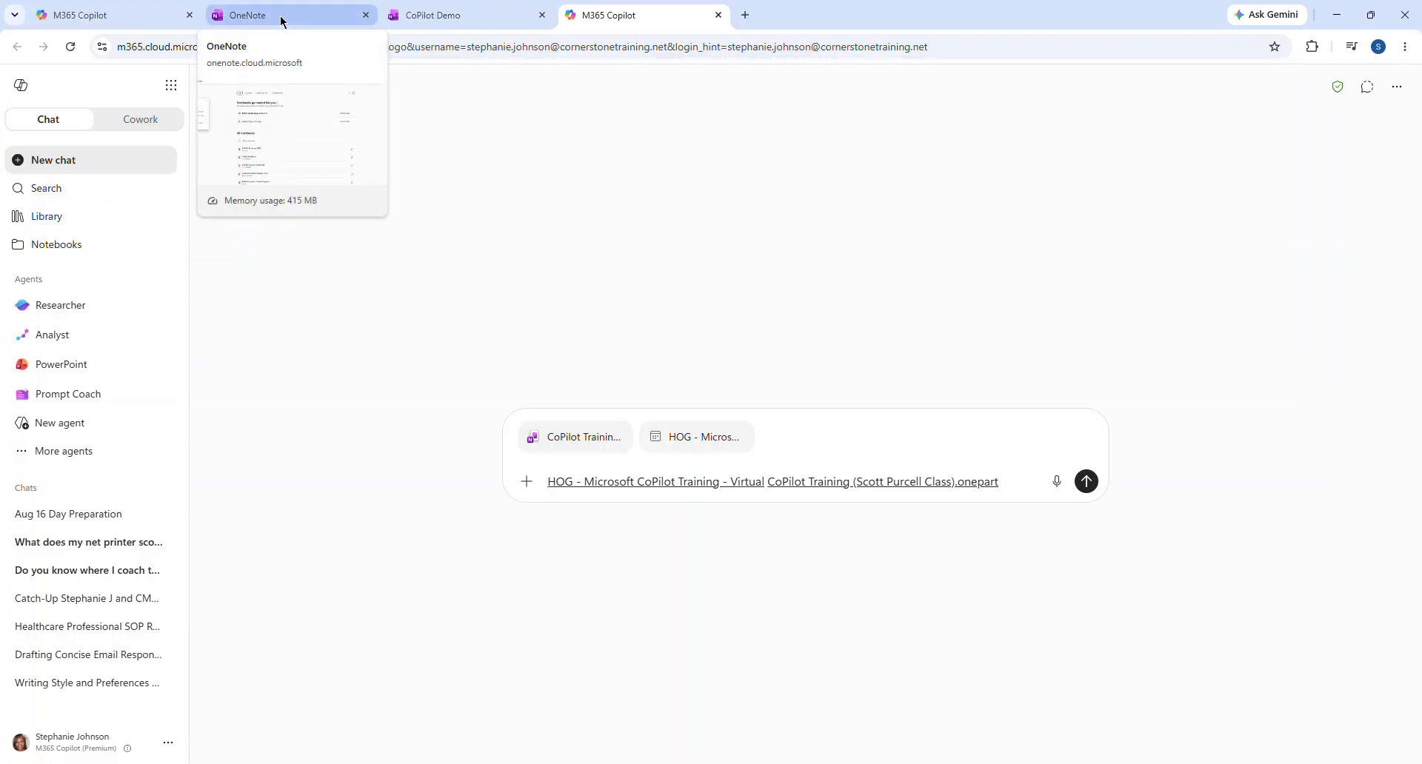
left_click(172, 87)
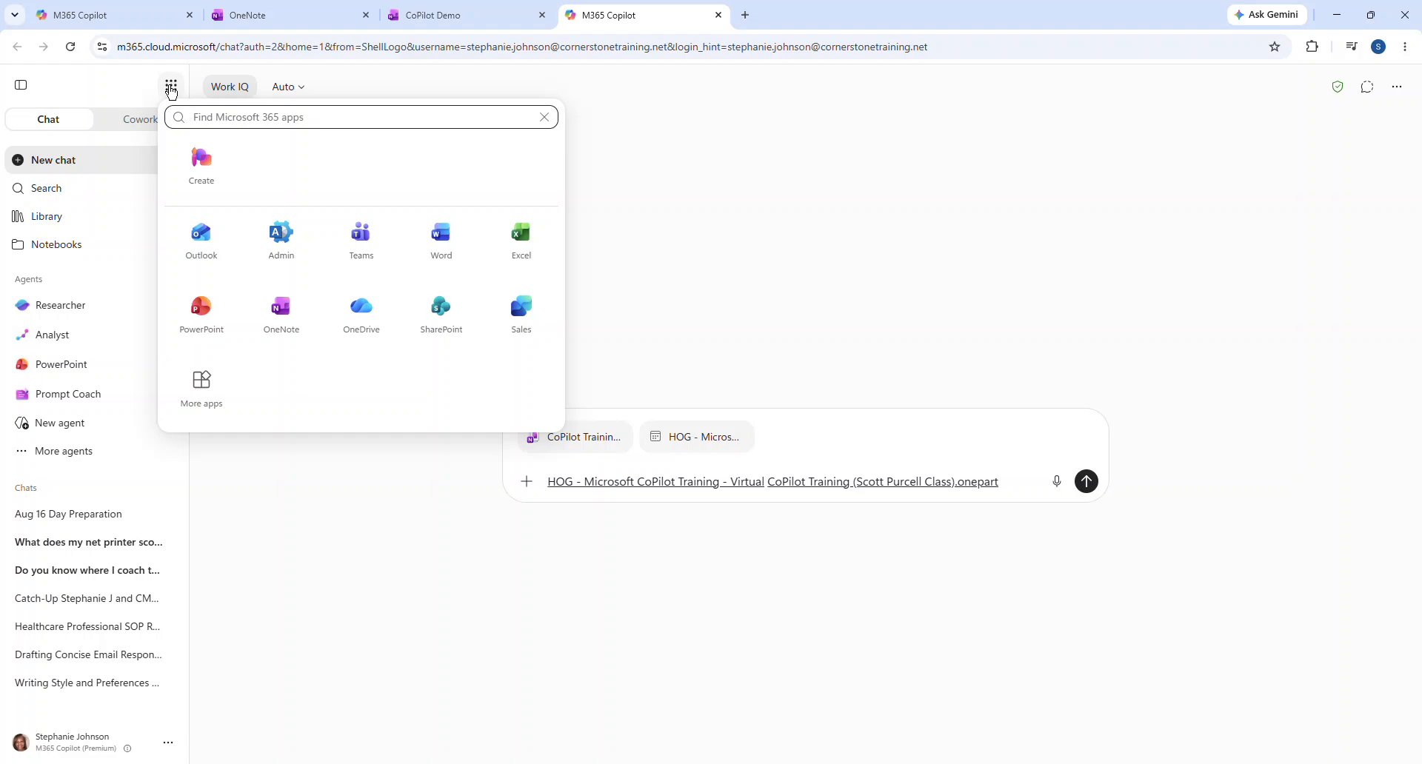
left_click(119, 81)
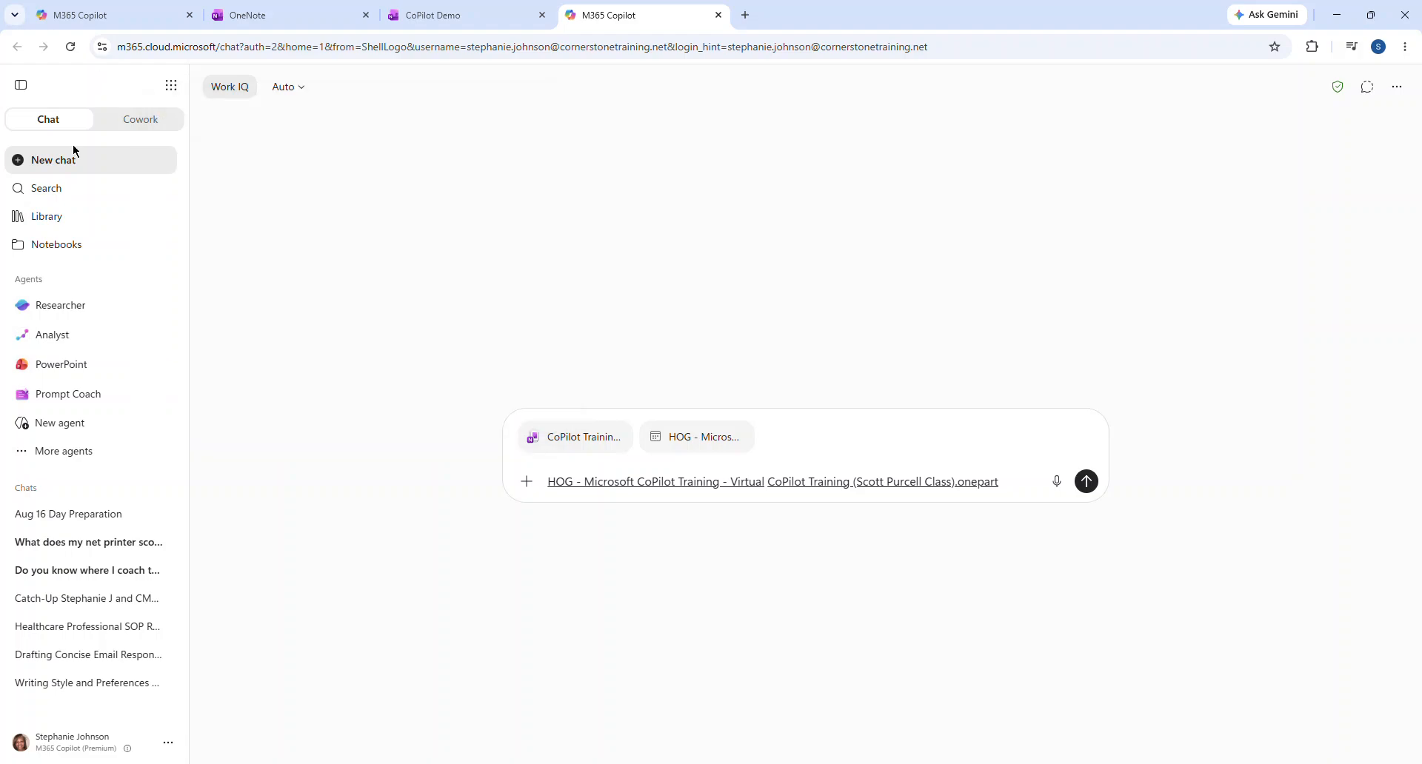
left_click(48, 250)
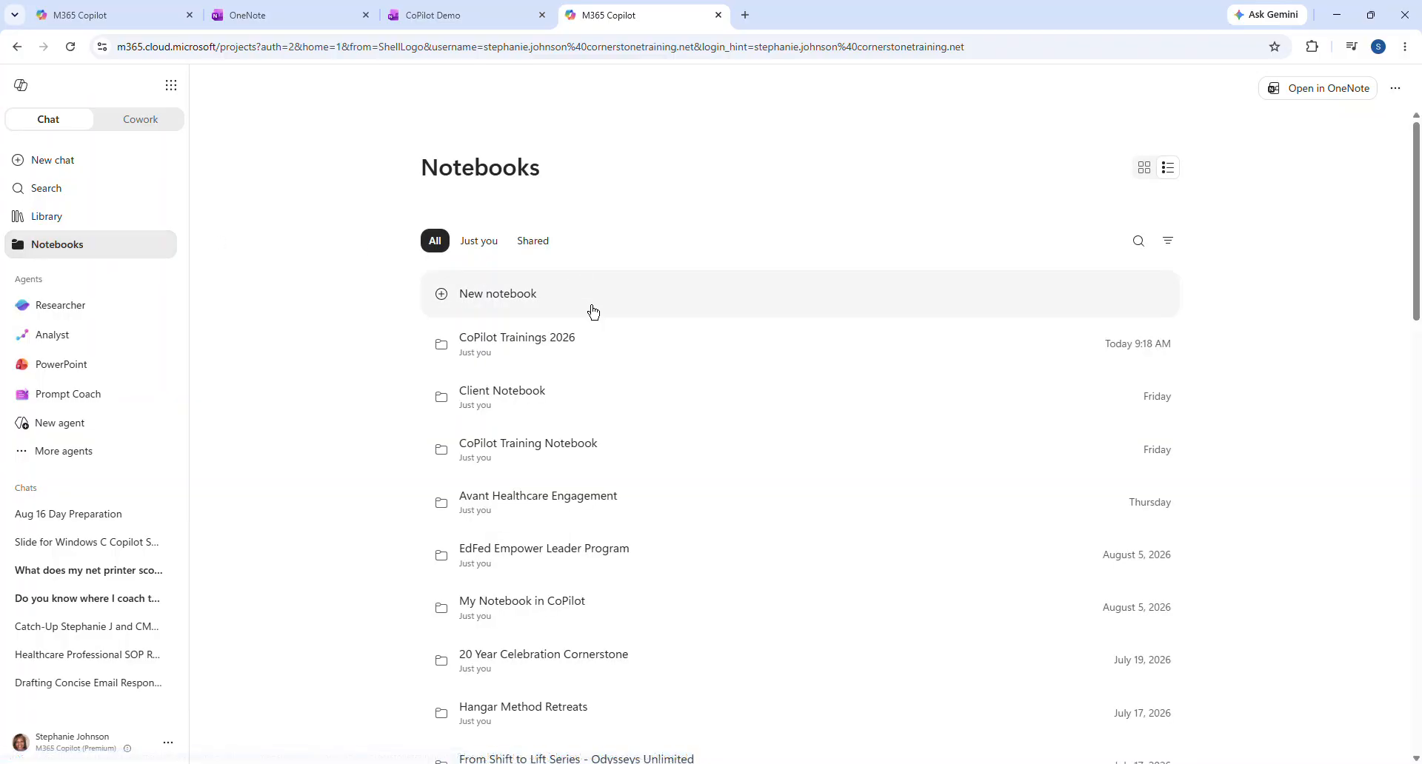
Open the CoPilot Trainings 2026 notebook and type '/' in its Message Copilot box
left_click(517, 351)
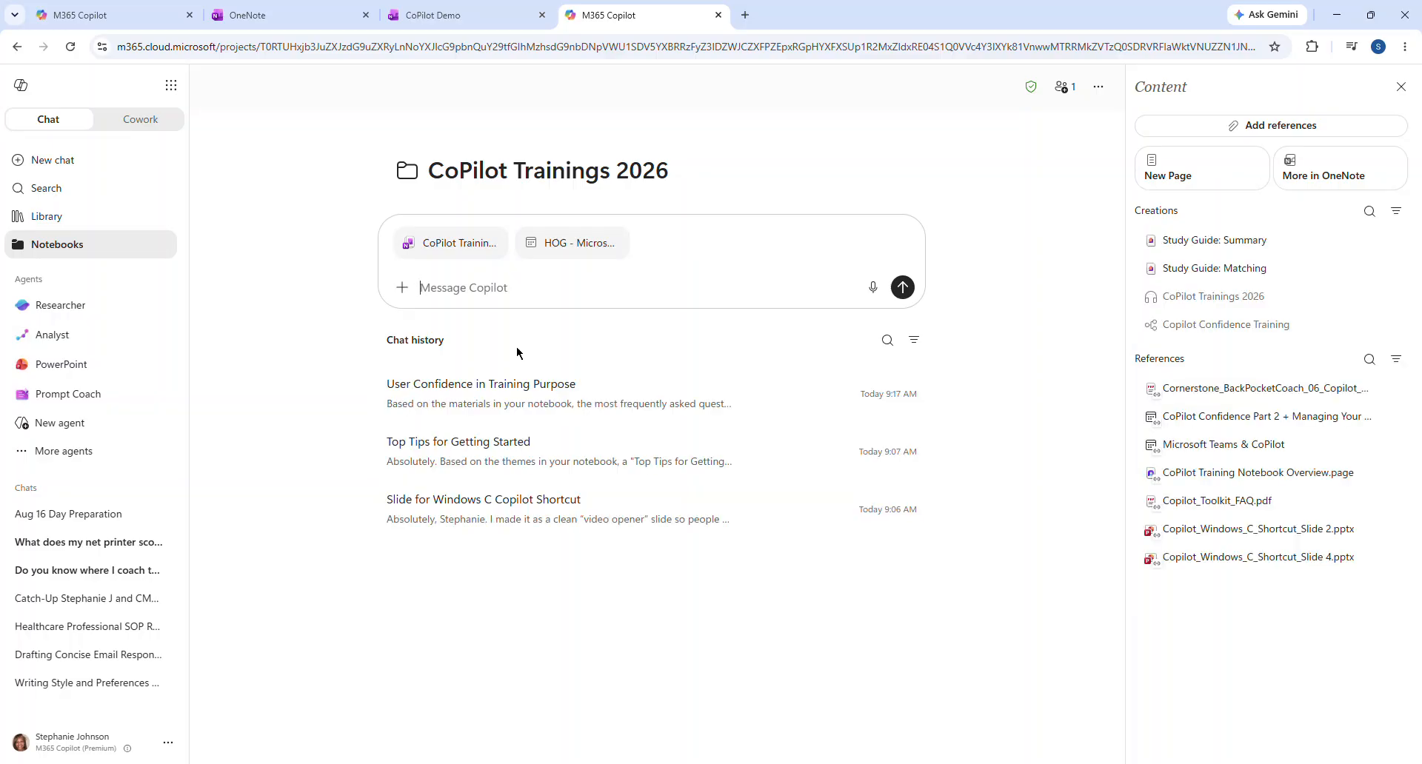
left_click(549, 290)
type("/")
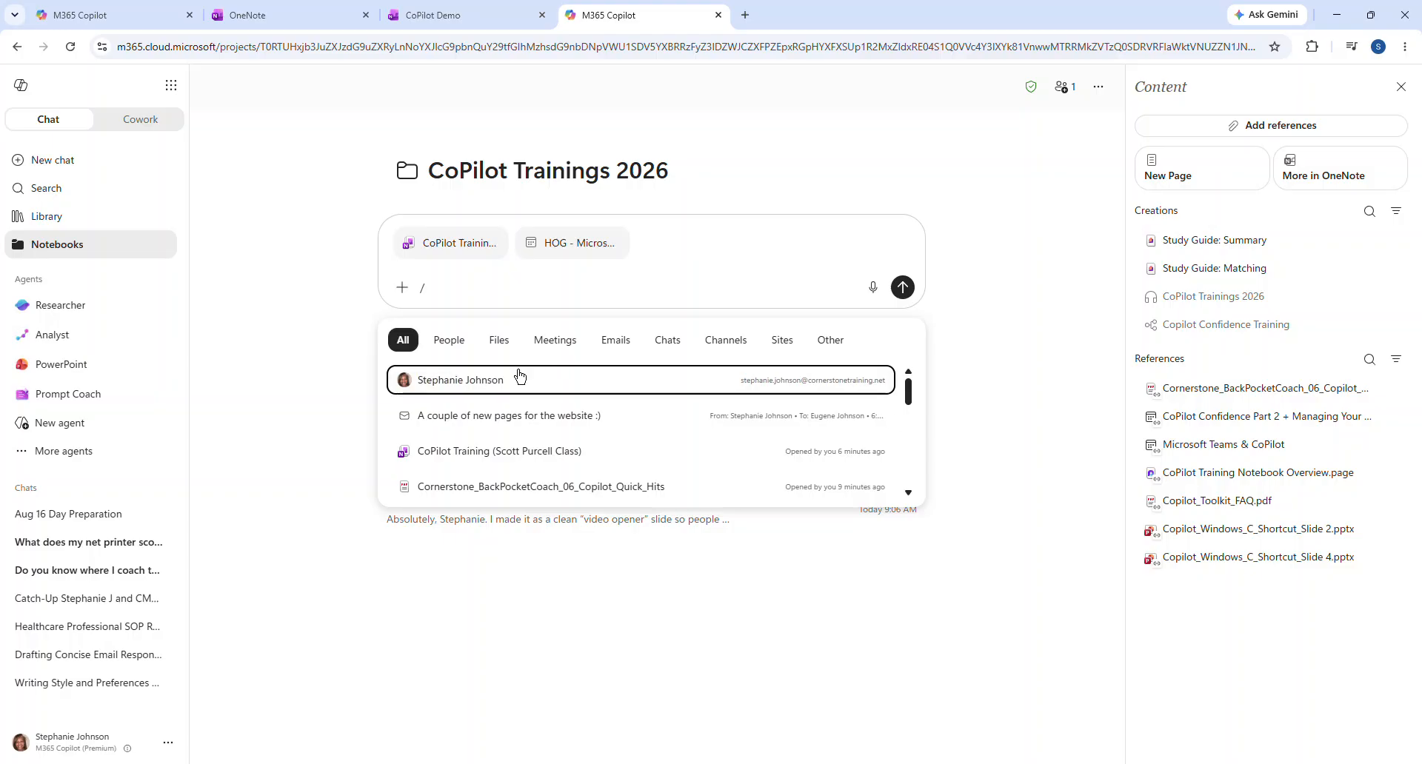
Replace the stray slash with the question 'accessing mores sources for my CoPilot Notebook'
left_click(497, 455)
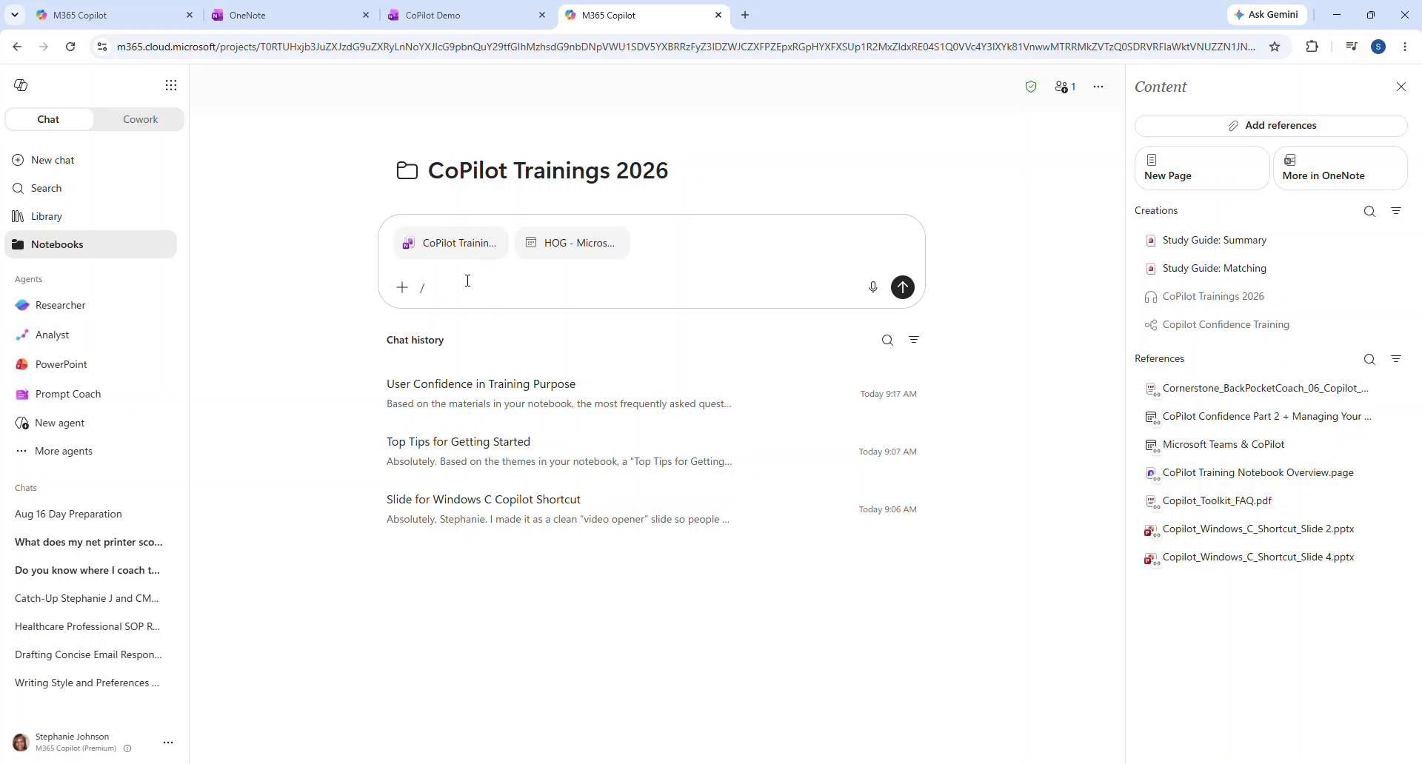
key("BackSpace")
type("accessing mores sources for ")
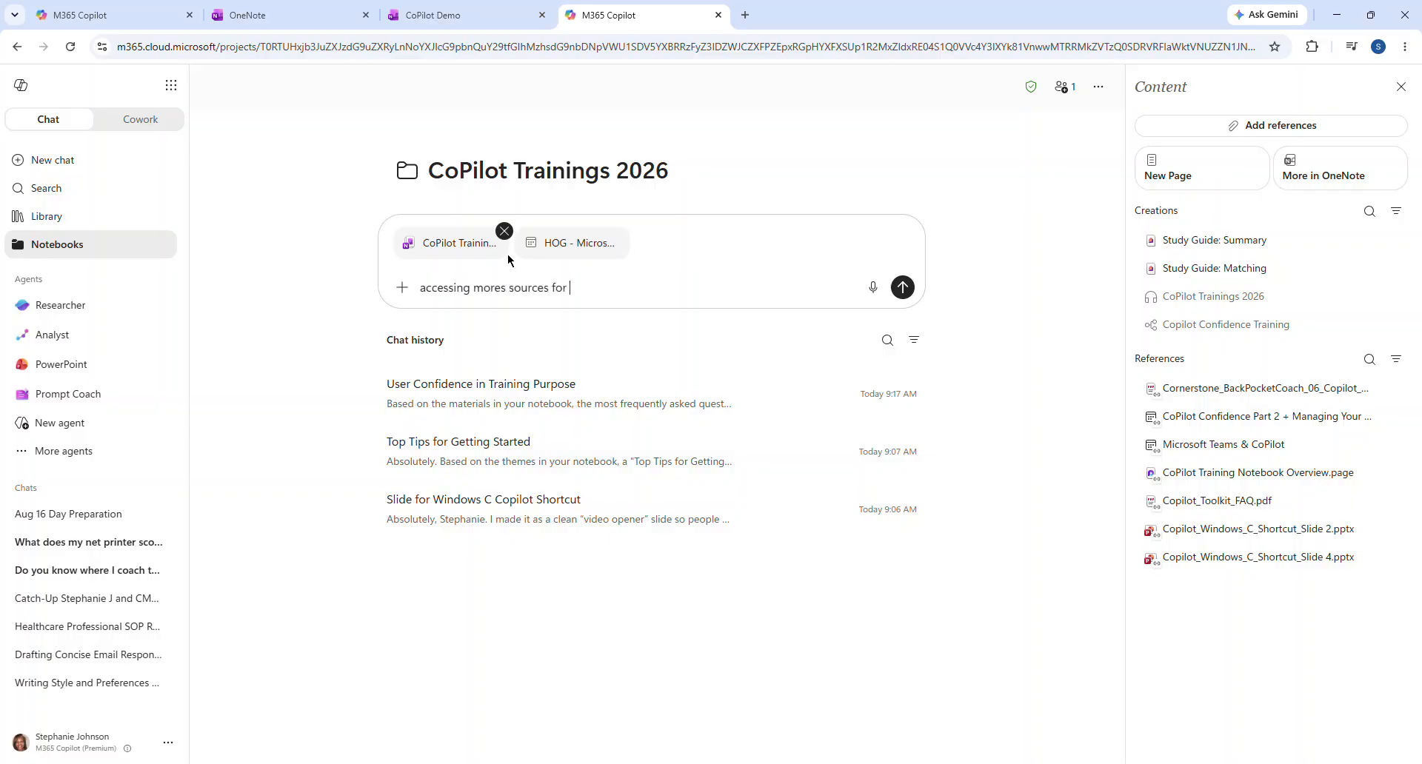
type("my CoPilot Notebook")
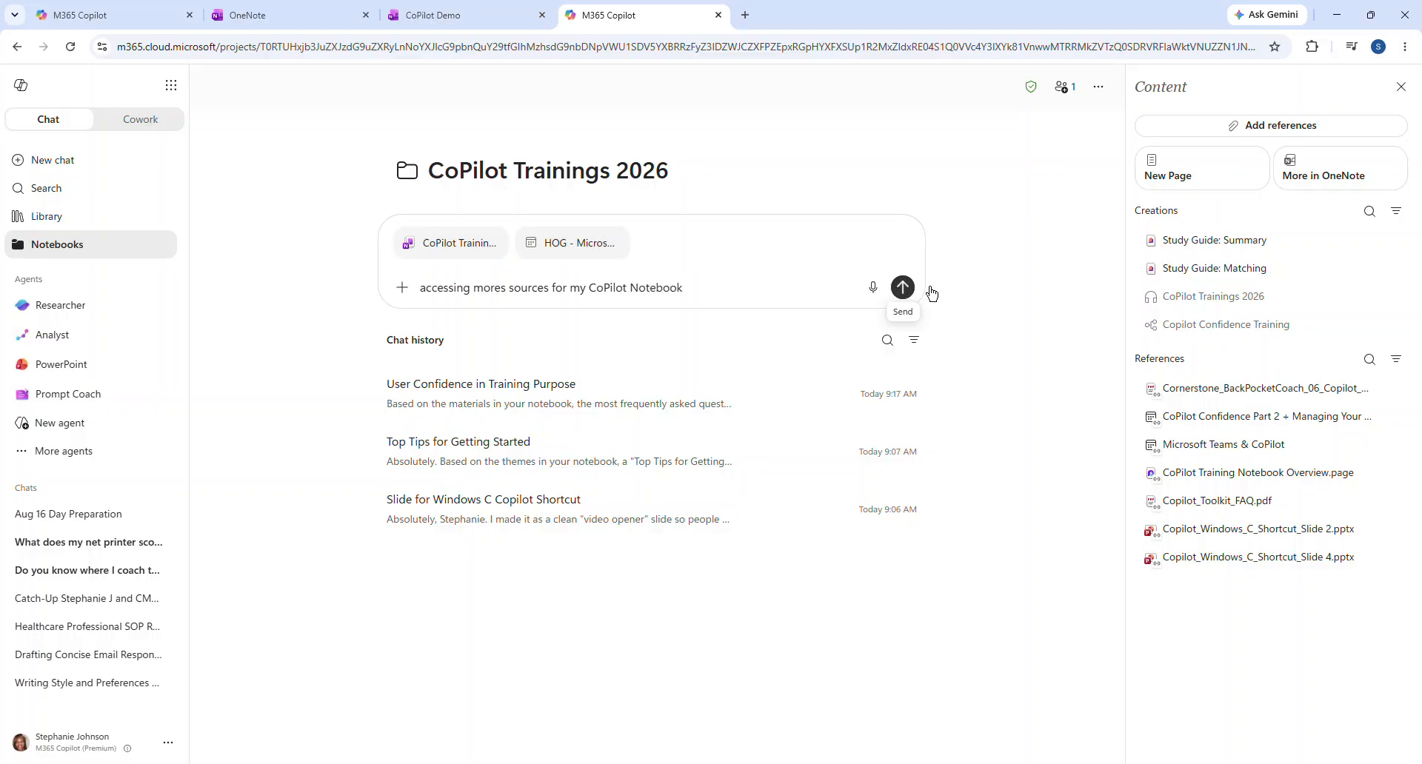
Send the question and read Copilot's recommended sources, such as Agent Examples and Meeting and Transcript Examples
left_click(901, 287)
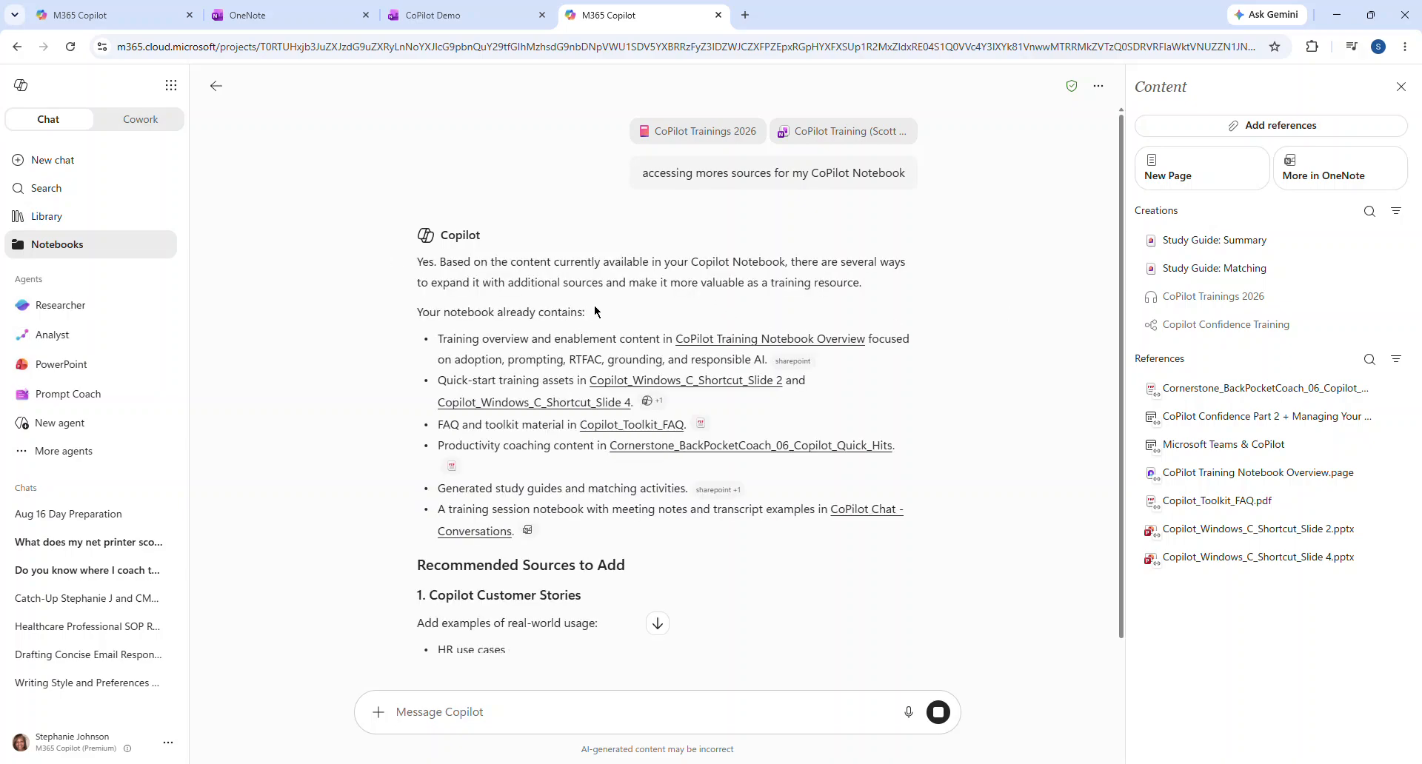
scroll(615, 311, "down", 4)
scroll(619, 316, "down", 4)
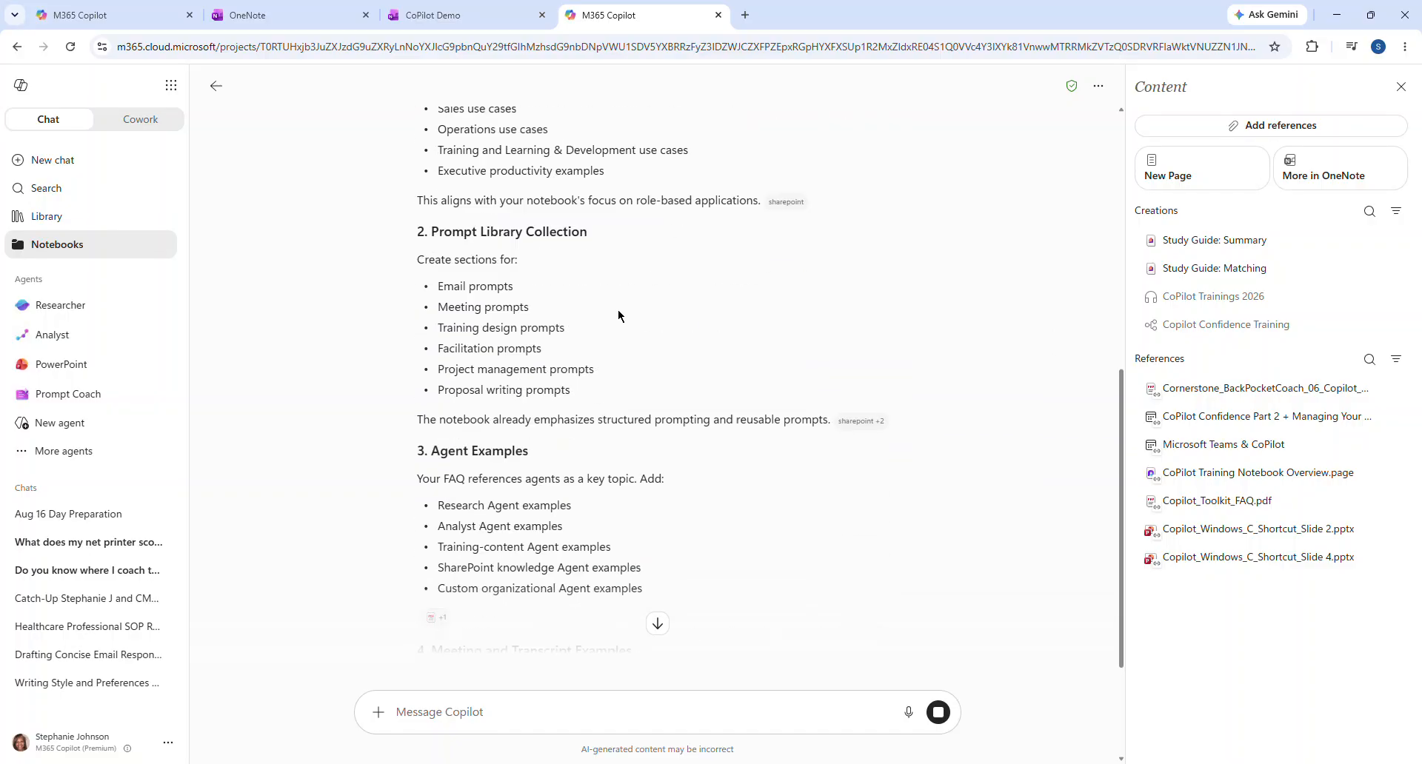
scroll(618, 316, "down", 3)
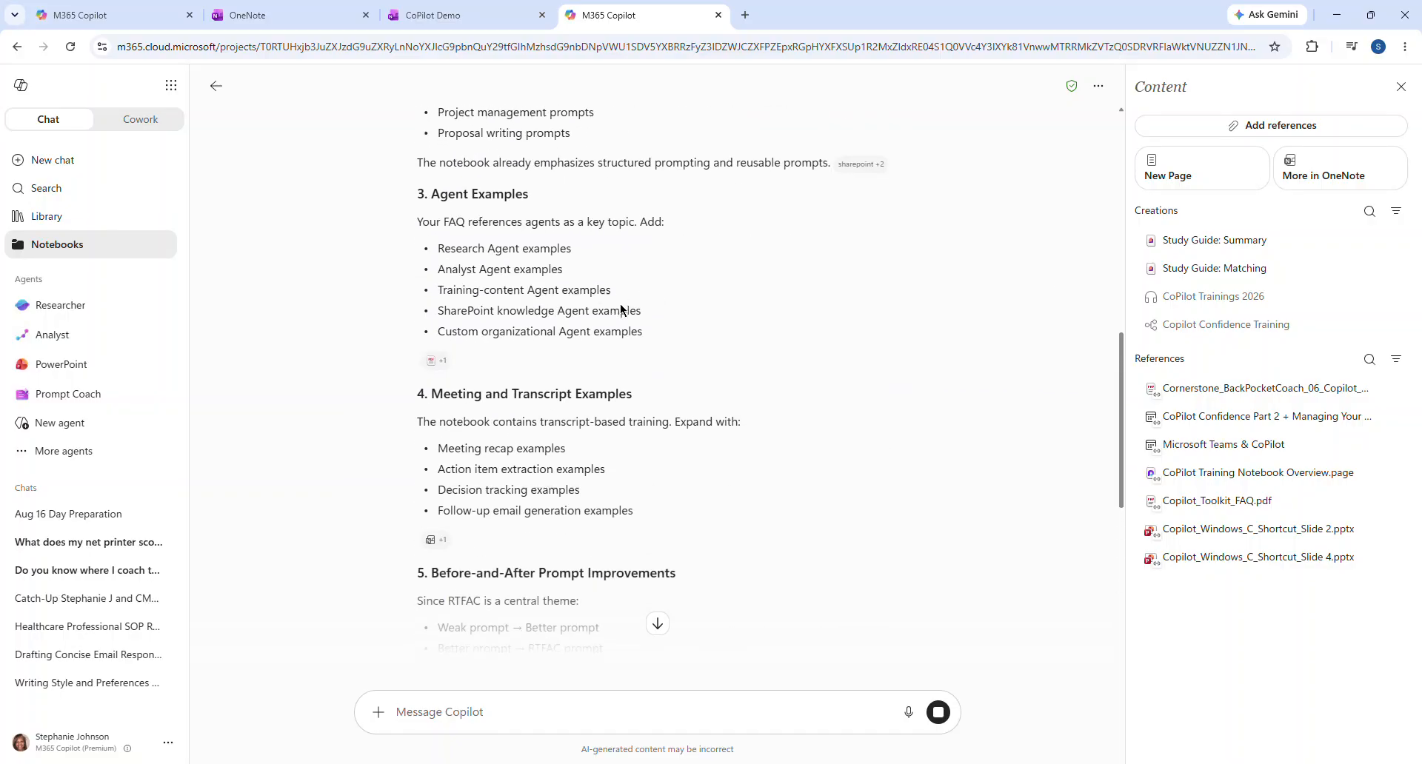
scroll(622, 309, "down", 3)
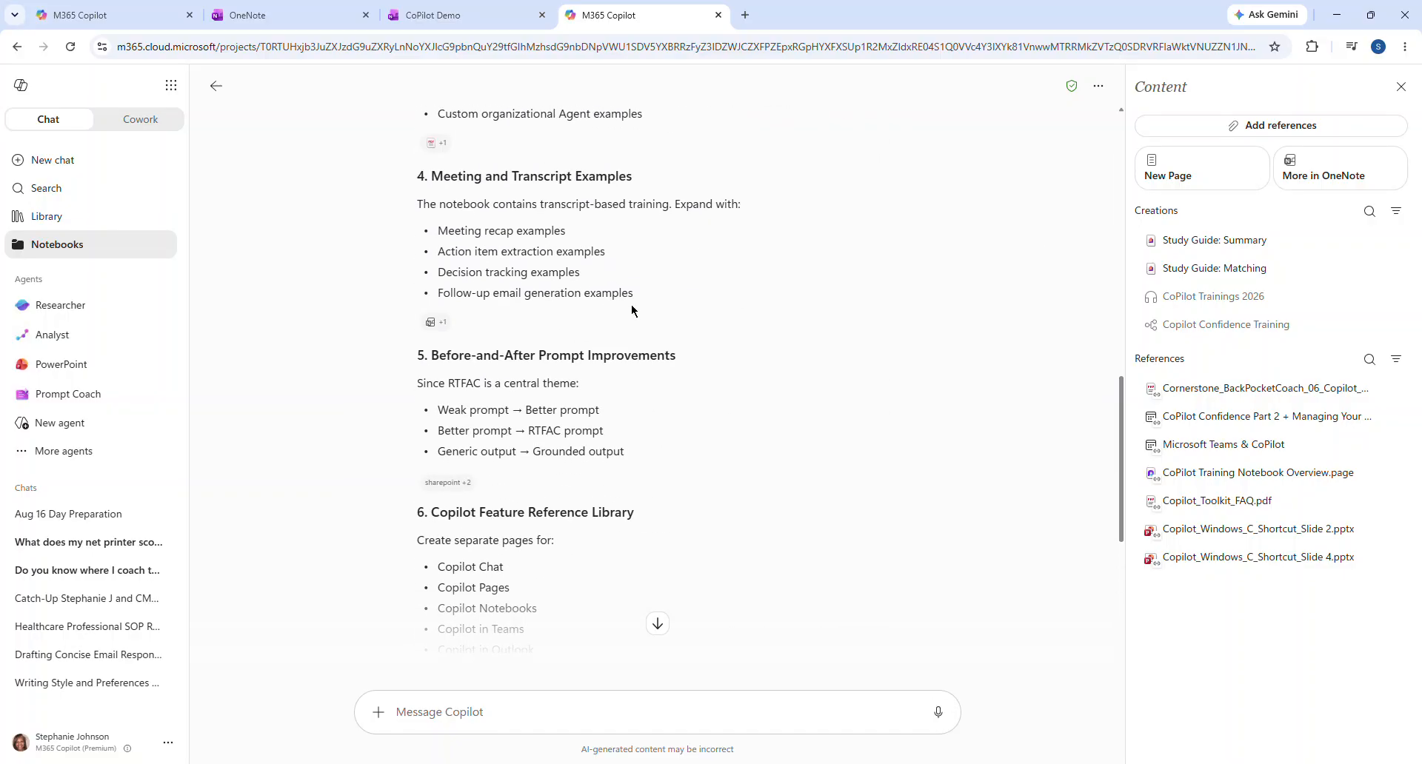